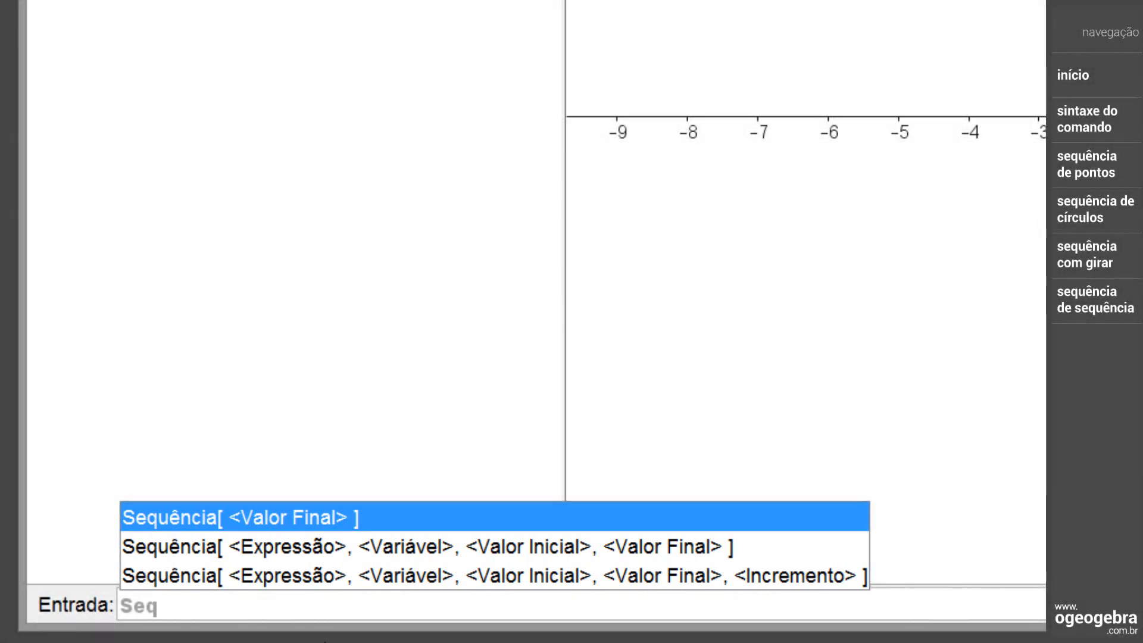
Create the number list S_1 by entering S_1=Sequência[10], using the syntax that takes only a final value
left_click(301, 523)
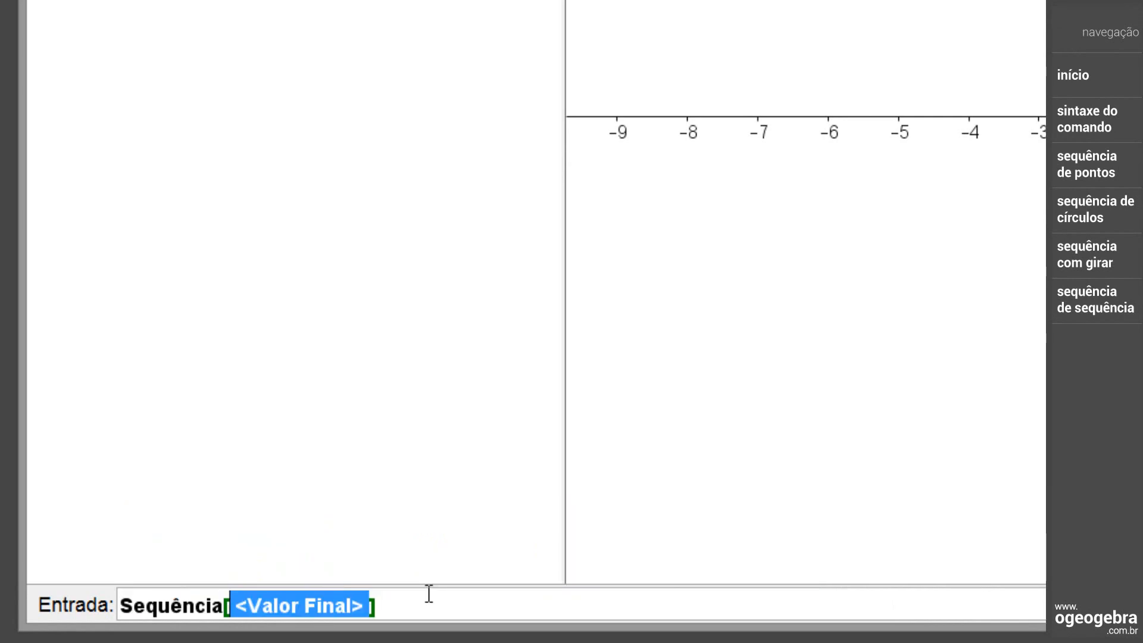
type("10")
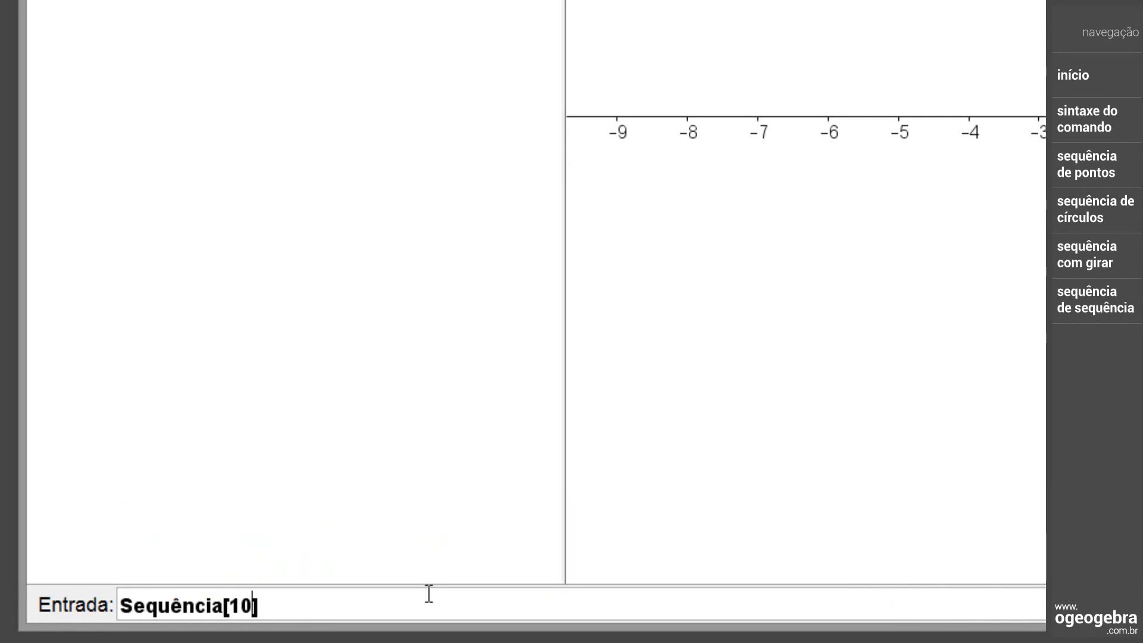
key("Left")
key("Left")
key("Left")
key("Left")
key("Left")
key("Left")
key("Left")
key("Left")
key("Left")
key("Left")
key("Left")
key("Left")
type("s")
key("BackSpace")
type("S")
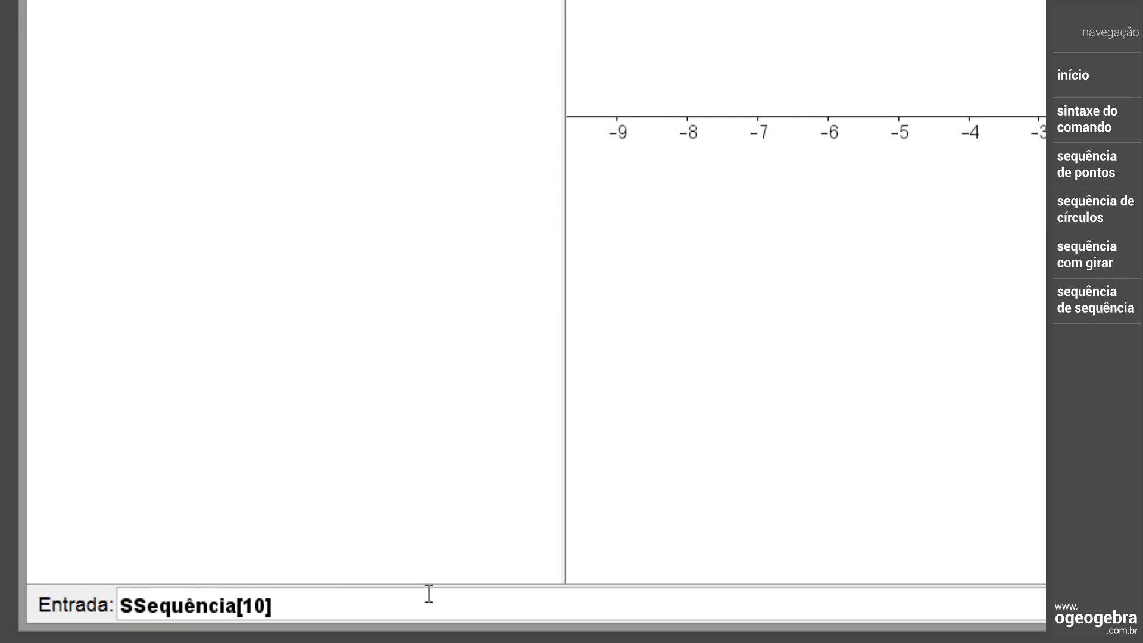
type("_1=")
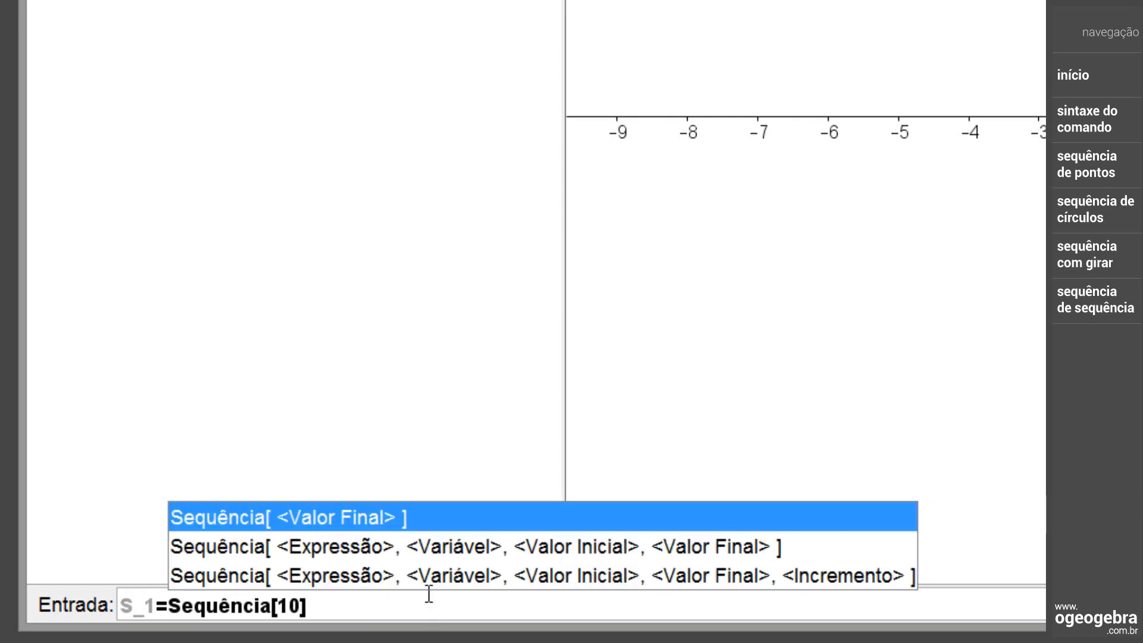
left_click(429, 595)
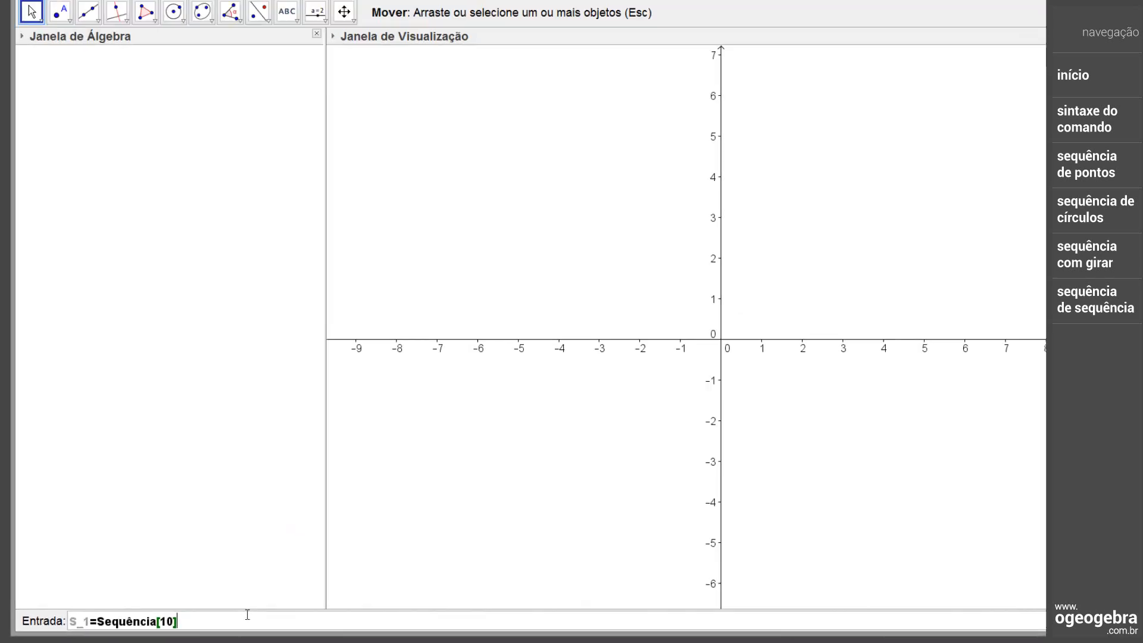
key("Return")
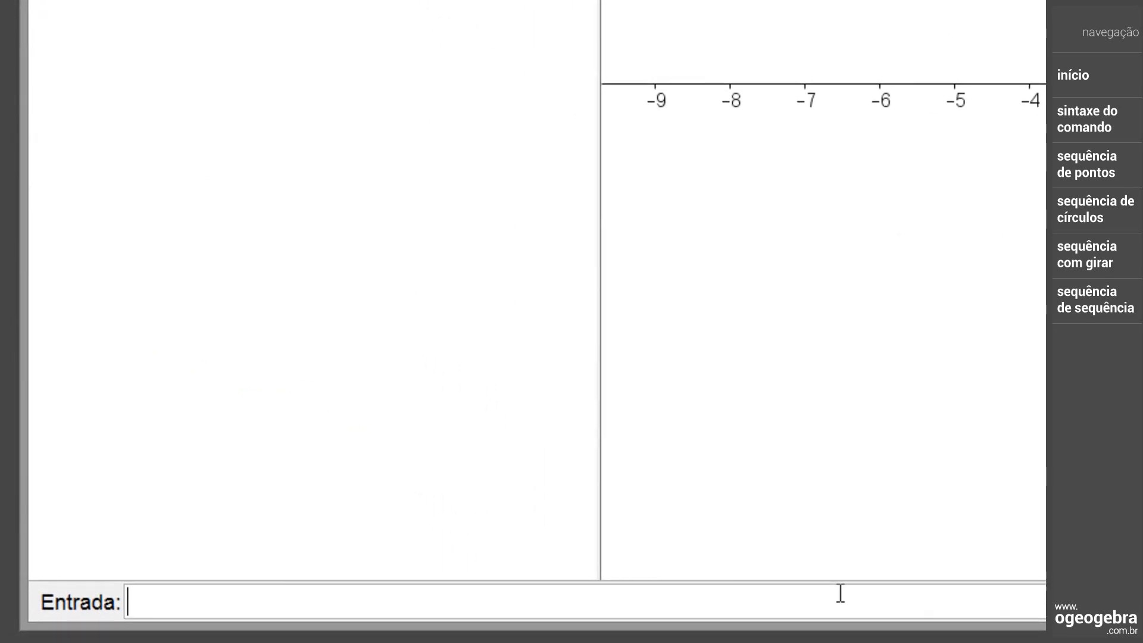
Create the list S_2 by entering S_2=Sequência[2*n,n,1,8], using the syntax with expression, variable, initial value and final value
type("s_2=Seq")
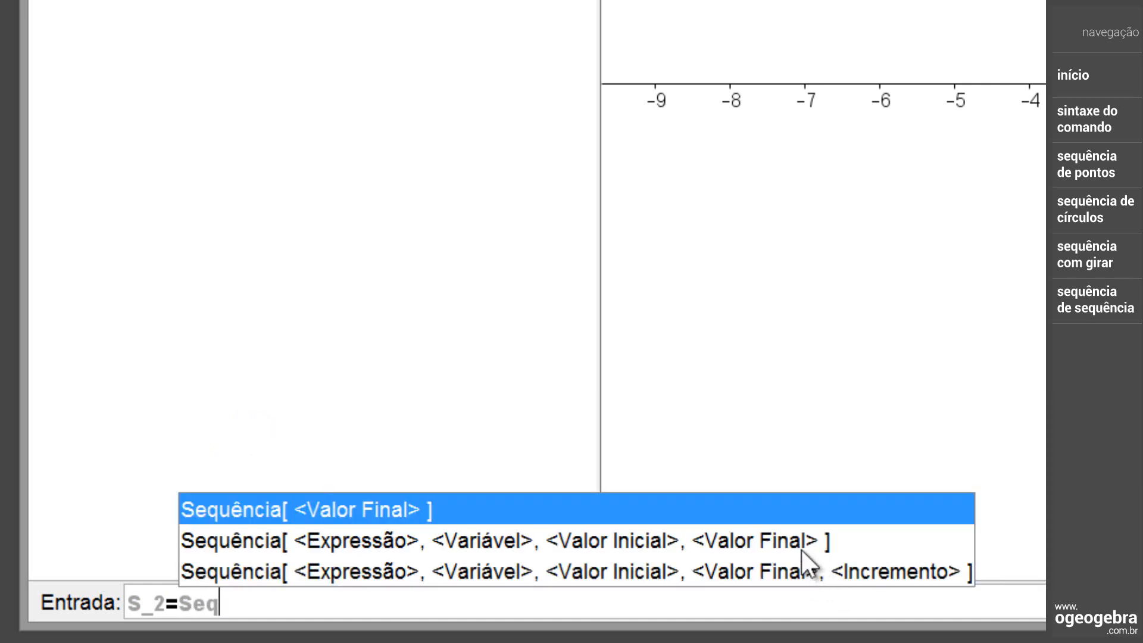
left_click(802, 546)
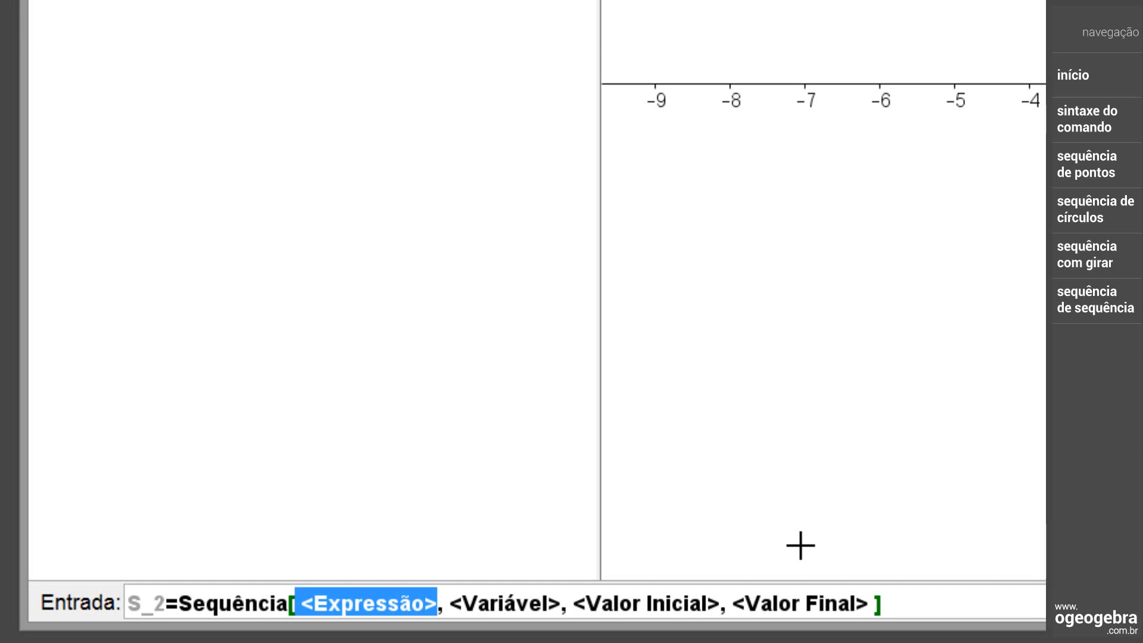
type("2")
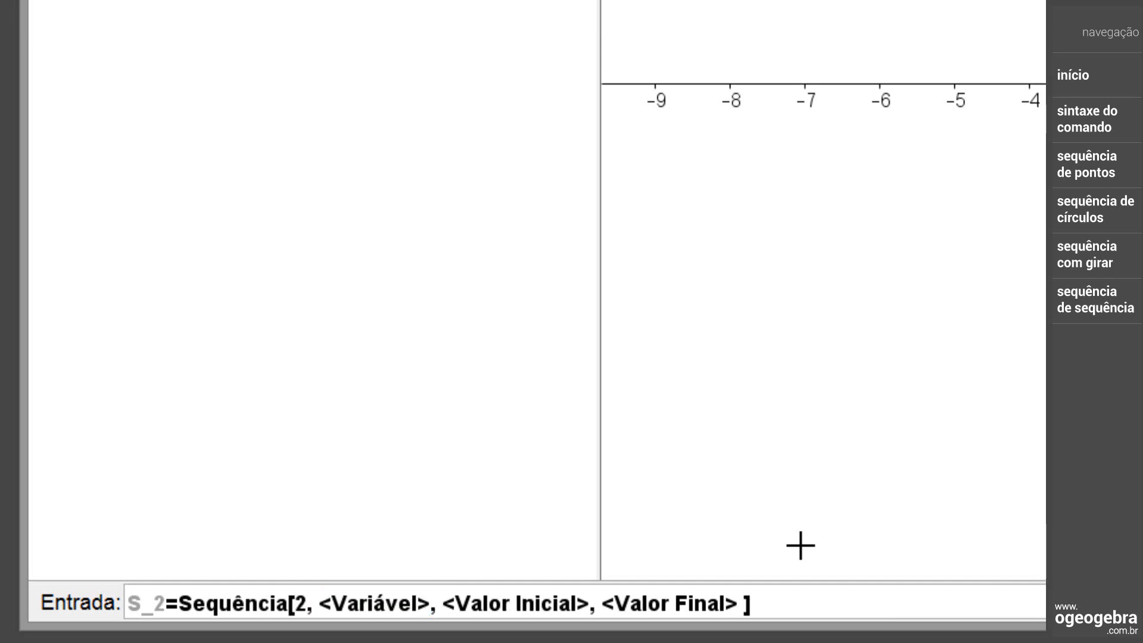
type("*n")
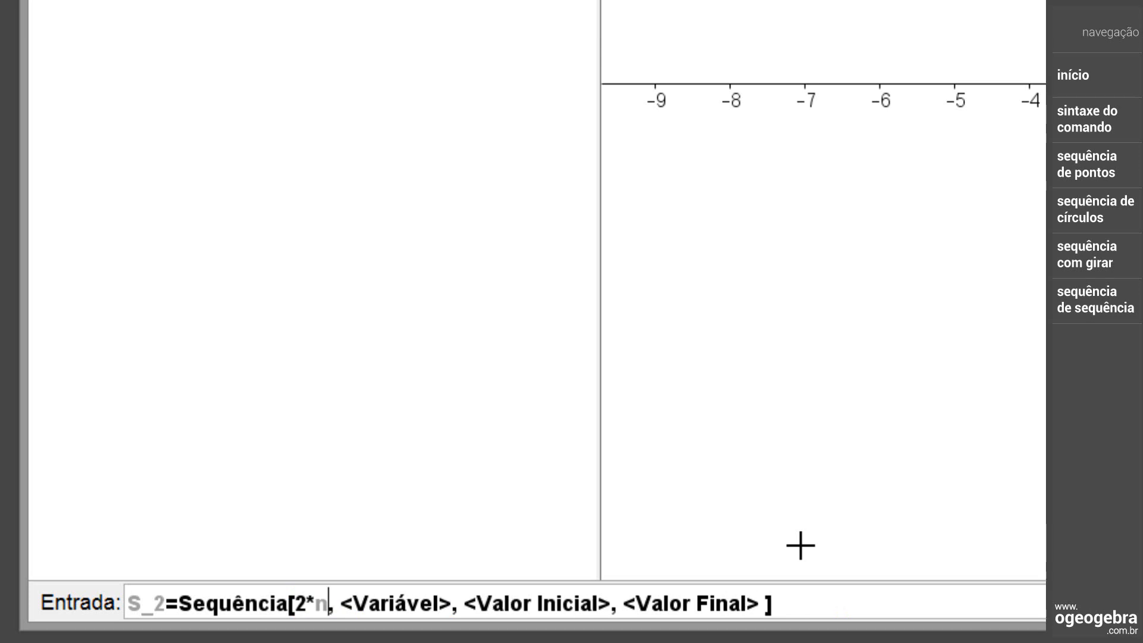
key("Tab")
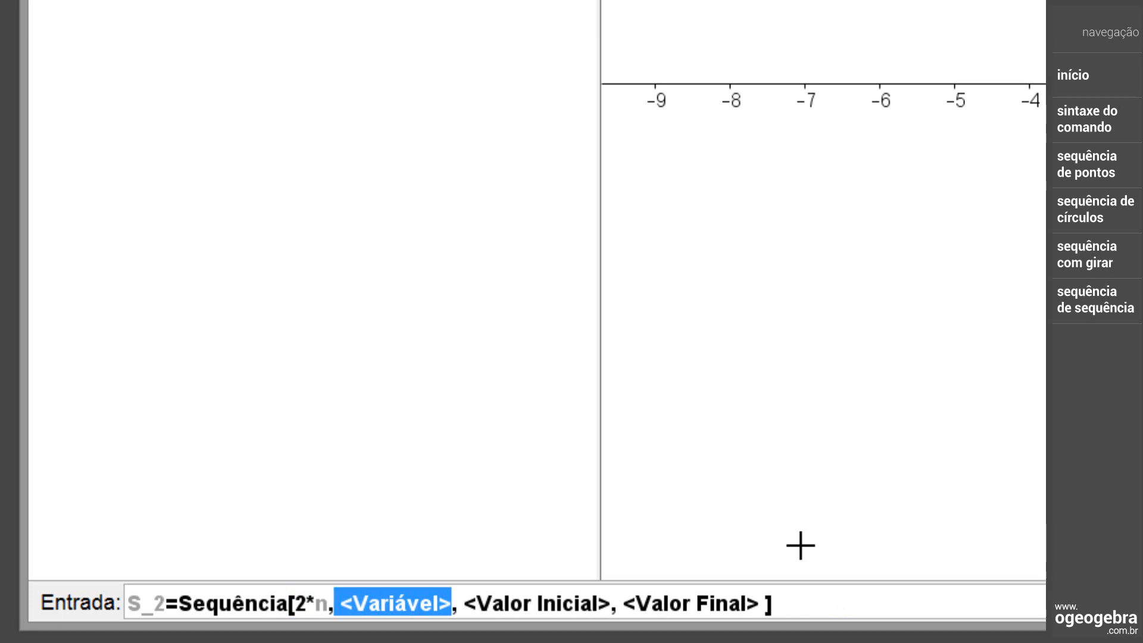
type("n")
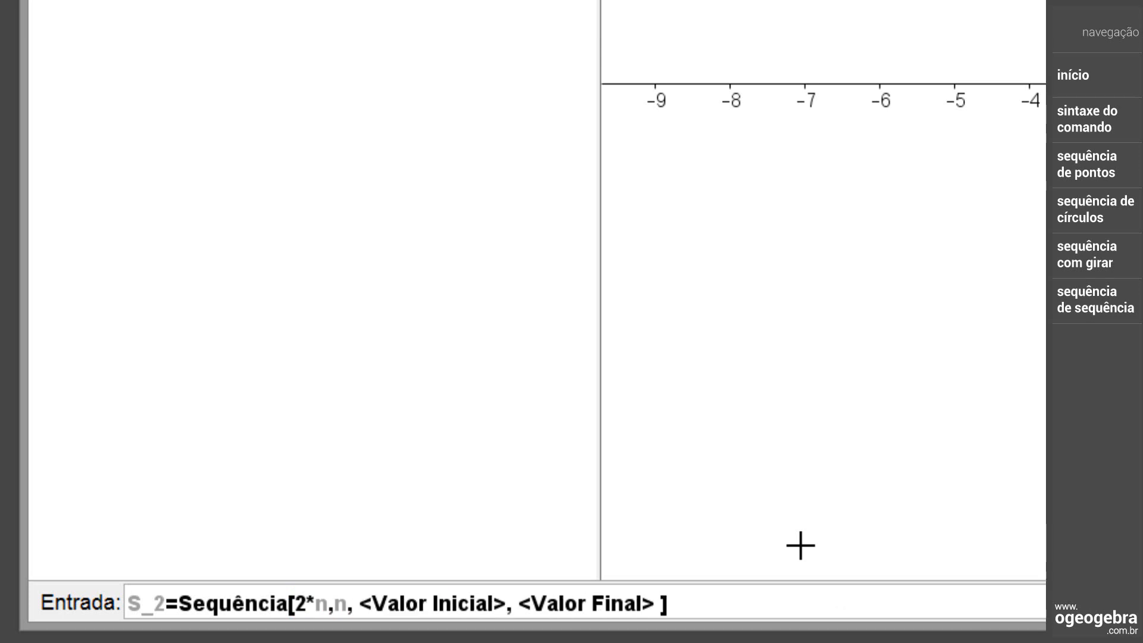
key("Tab")
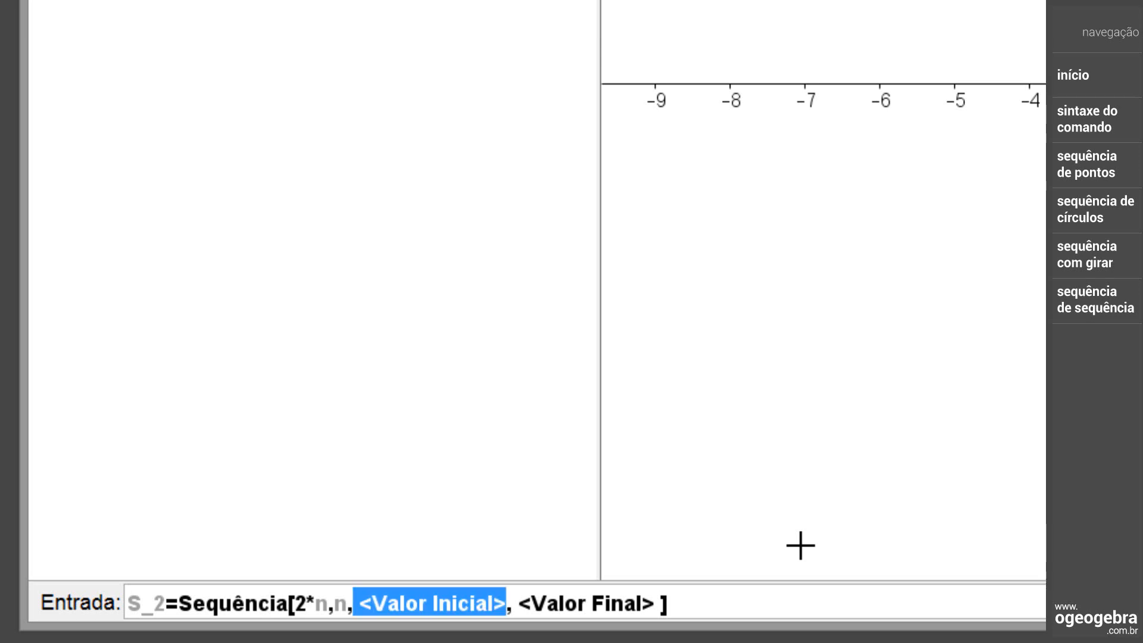
type("1")
key("Tab")
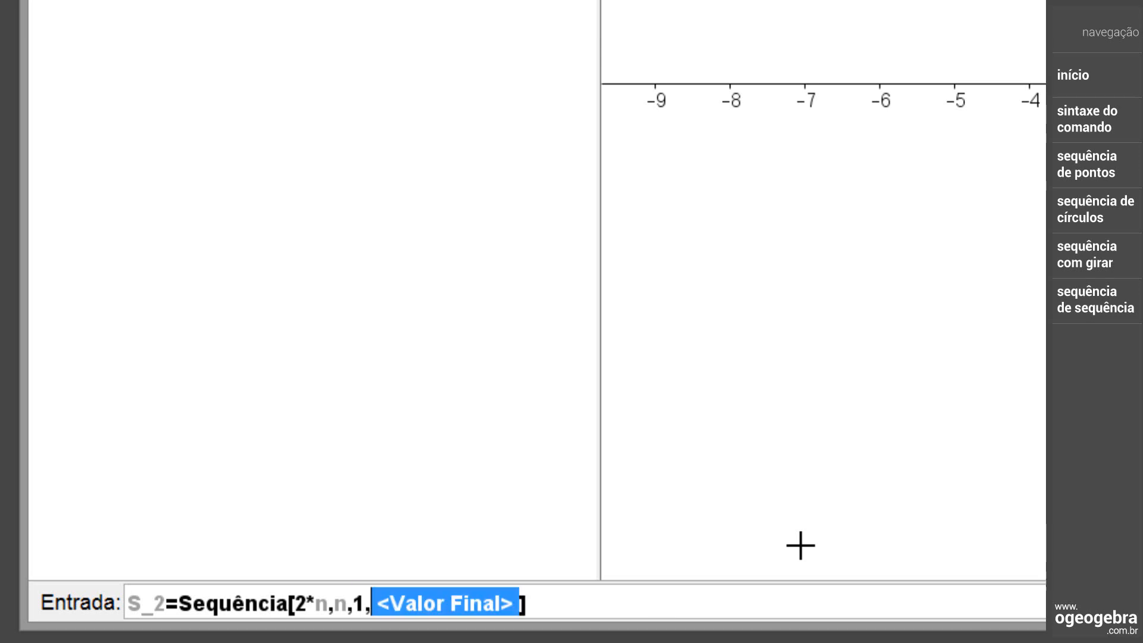
type("8")
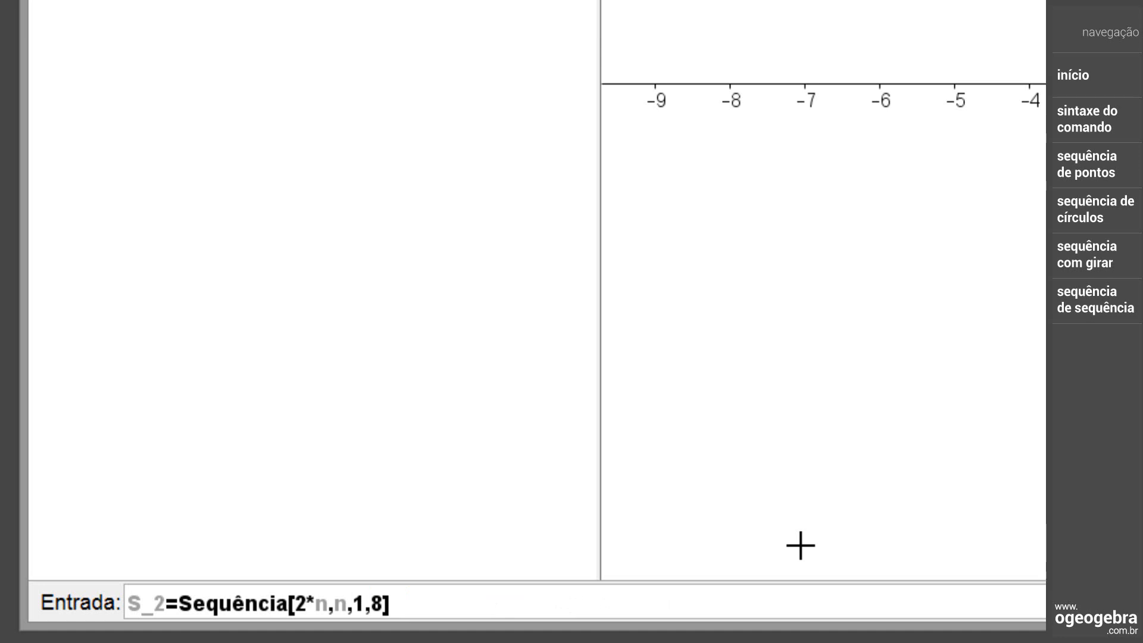
key("Right")
key("Return")
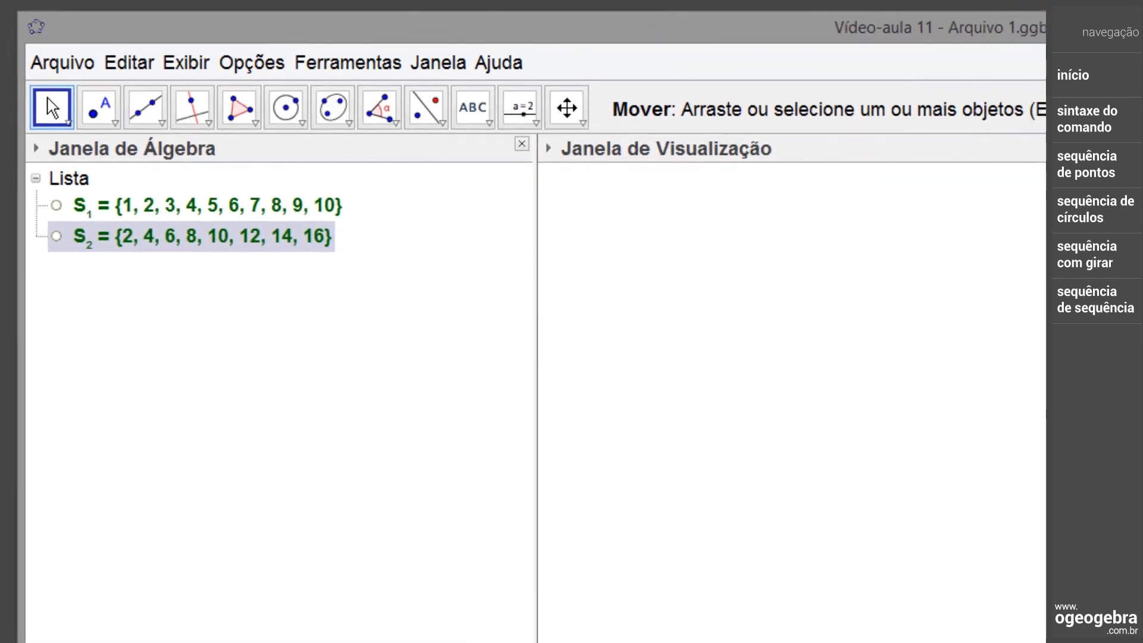
Create the list S_3 by entering S_3=Sequência[i,i,1,15,4], using the syntax that includes an increment
type("s")
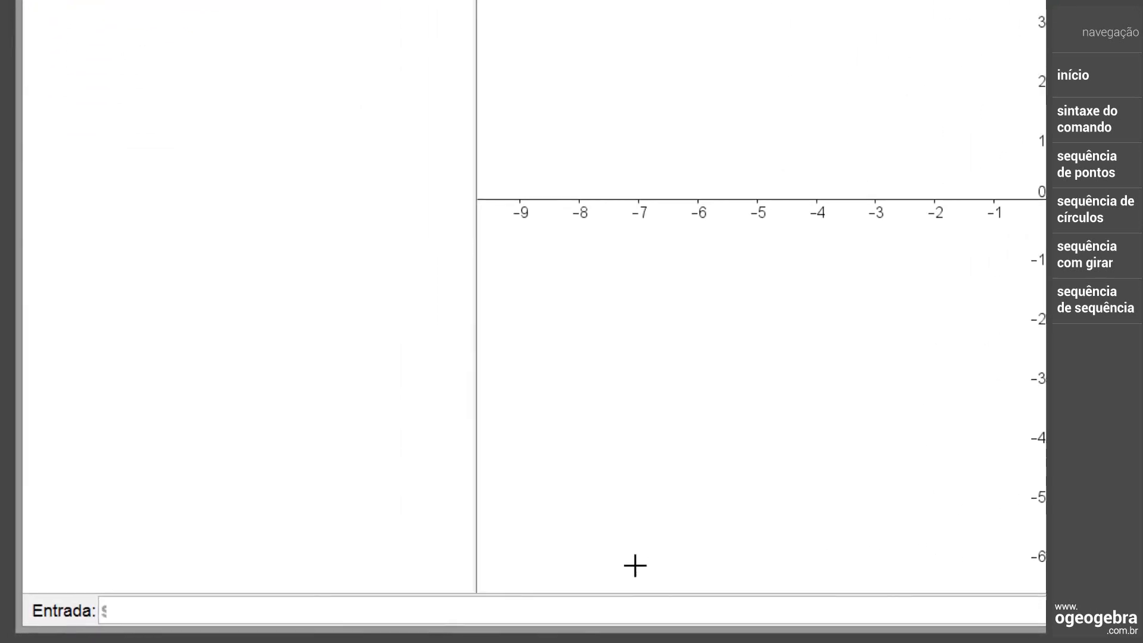
type("_3")
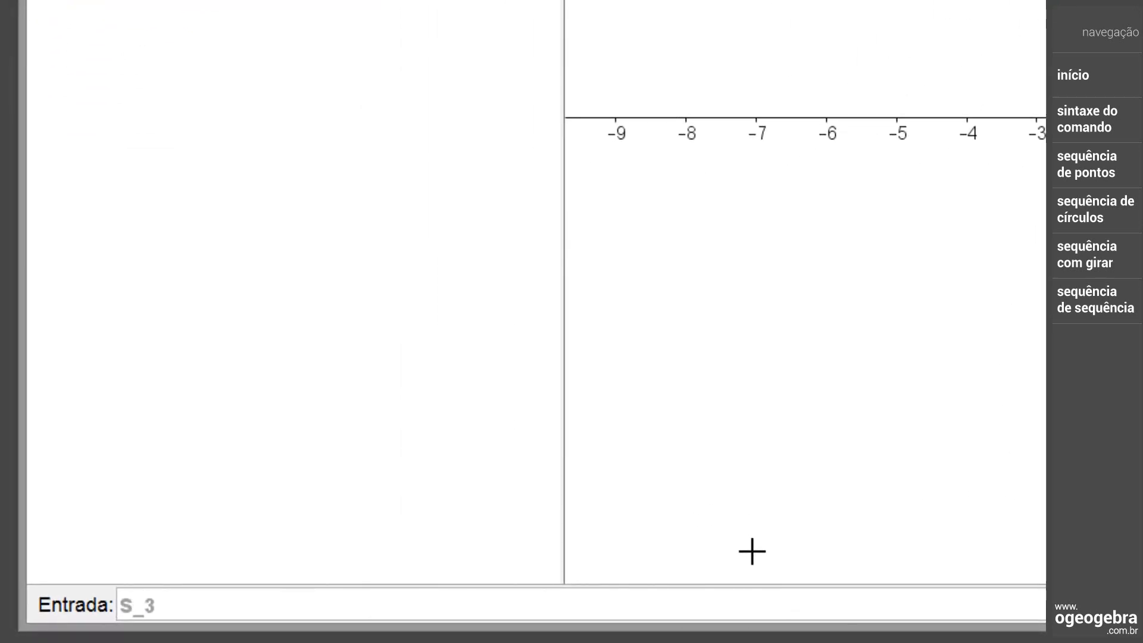
type("=Seq")
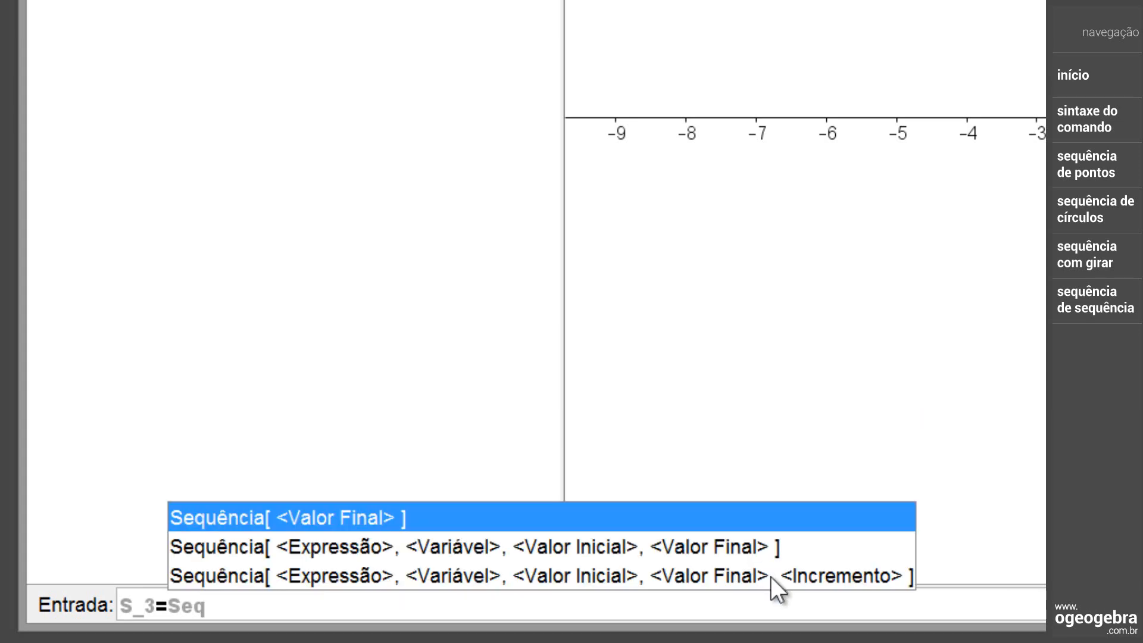
left_click(770, 576)
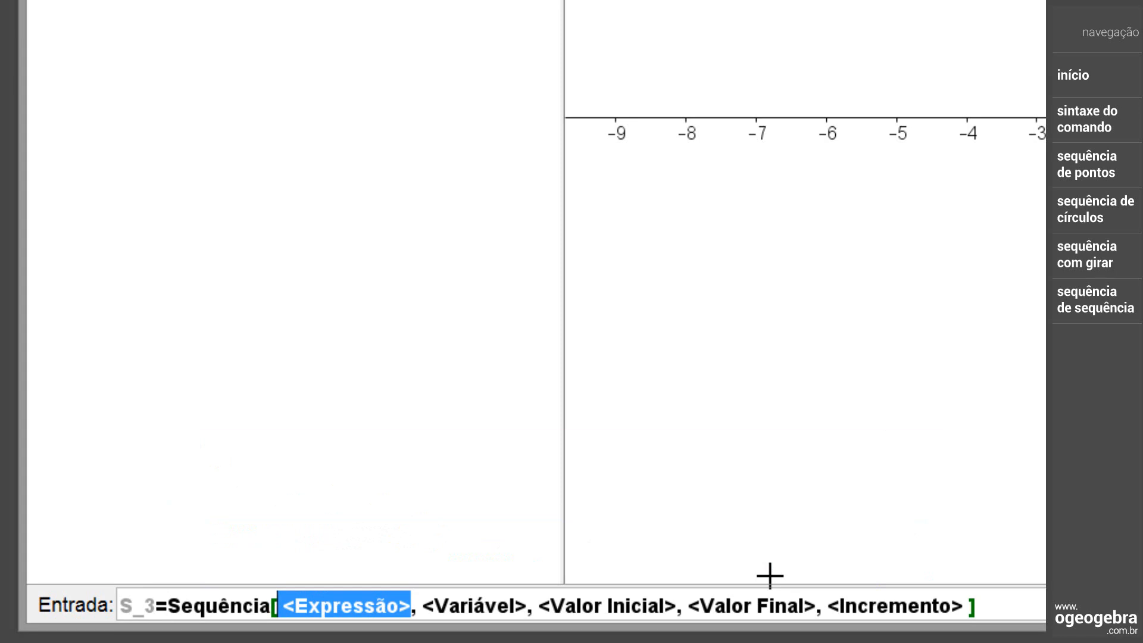
type("i")
key("Tab")
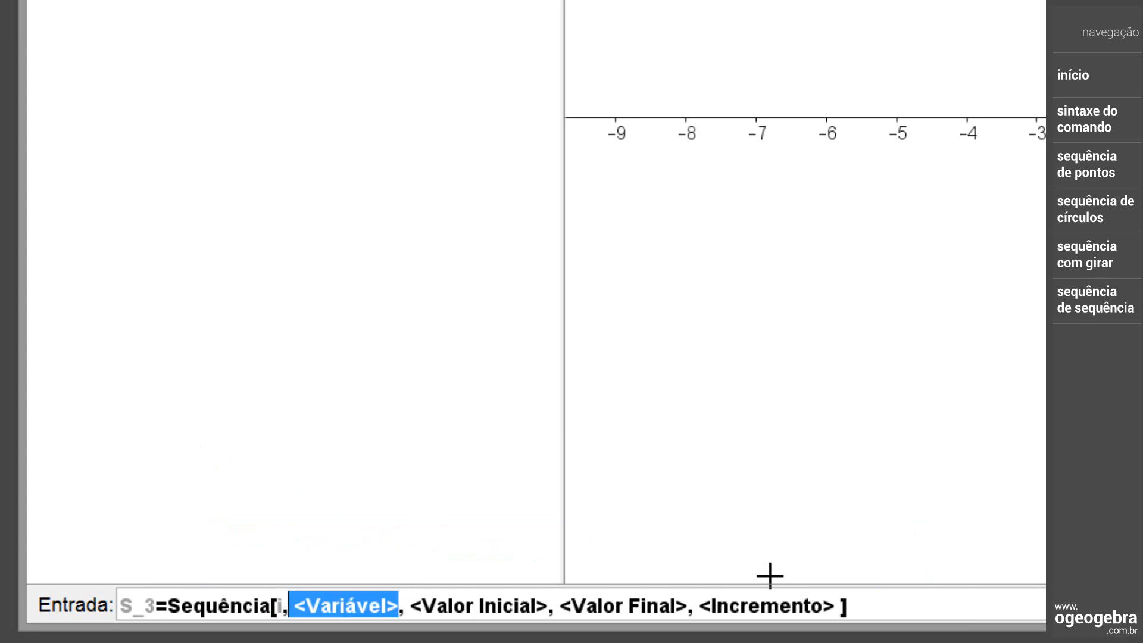
type("i")
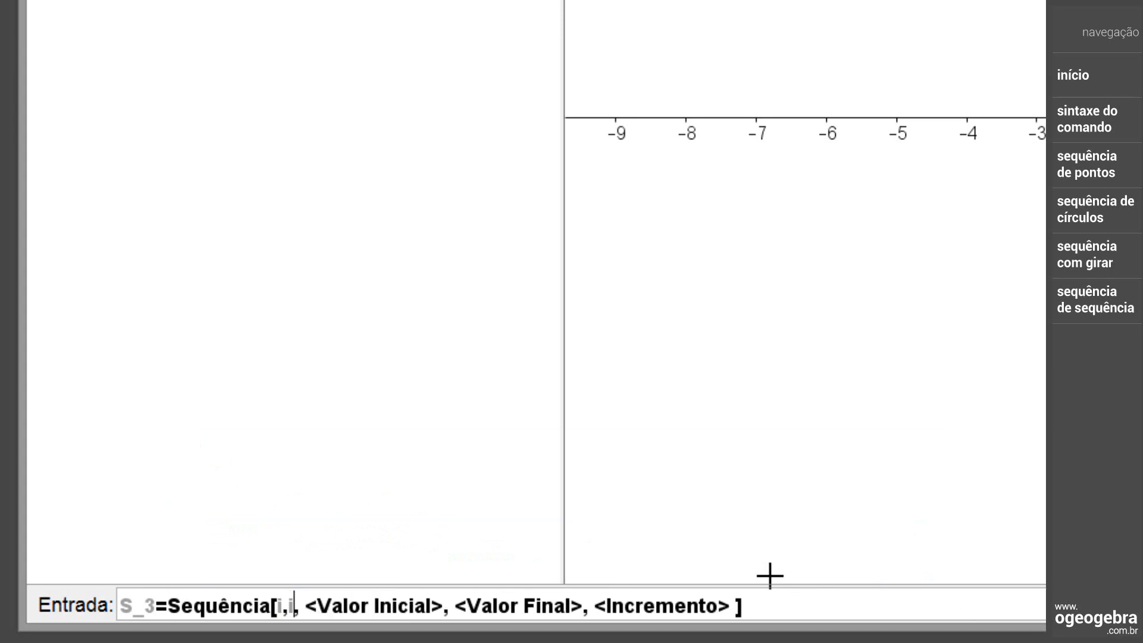
key("Tab")
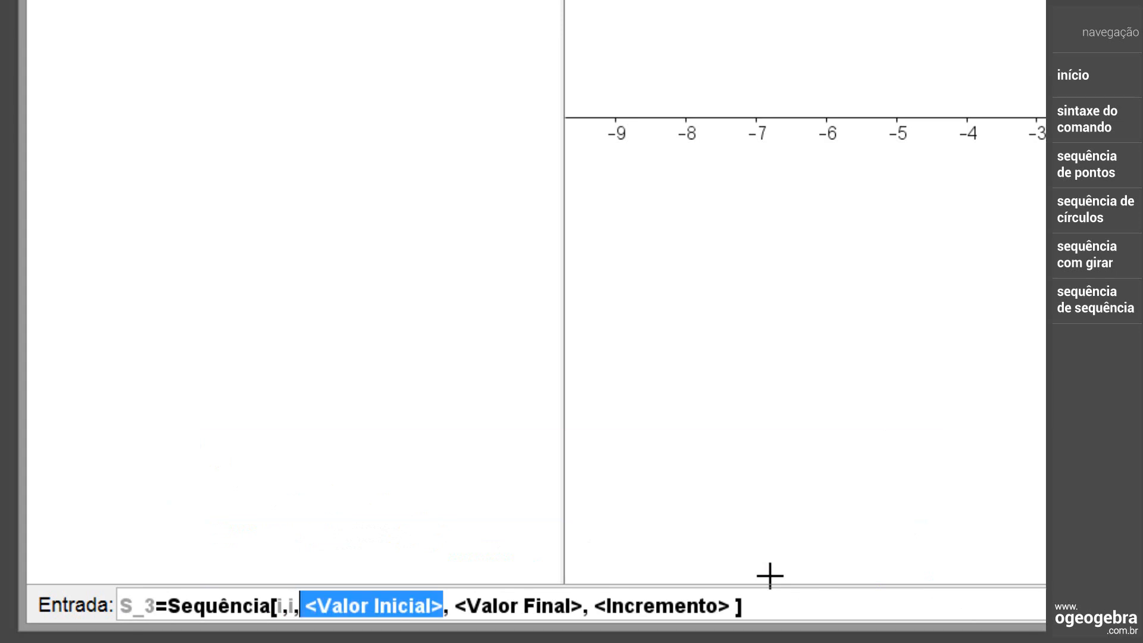
type("1")
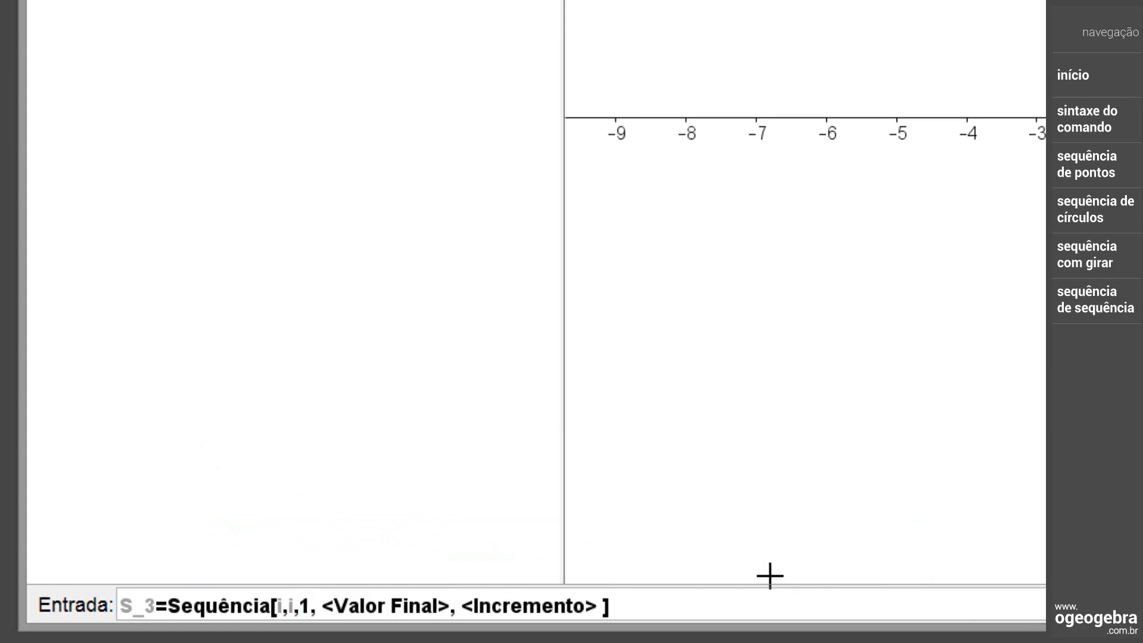
key("Tab")
type("1")
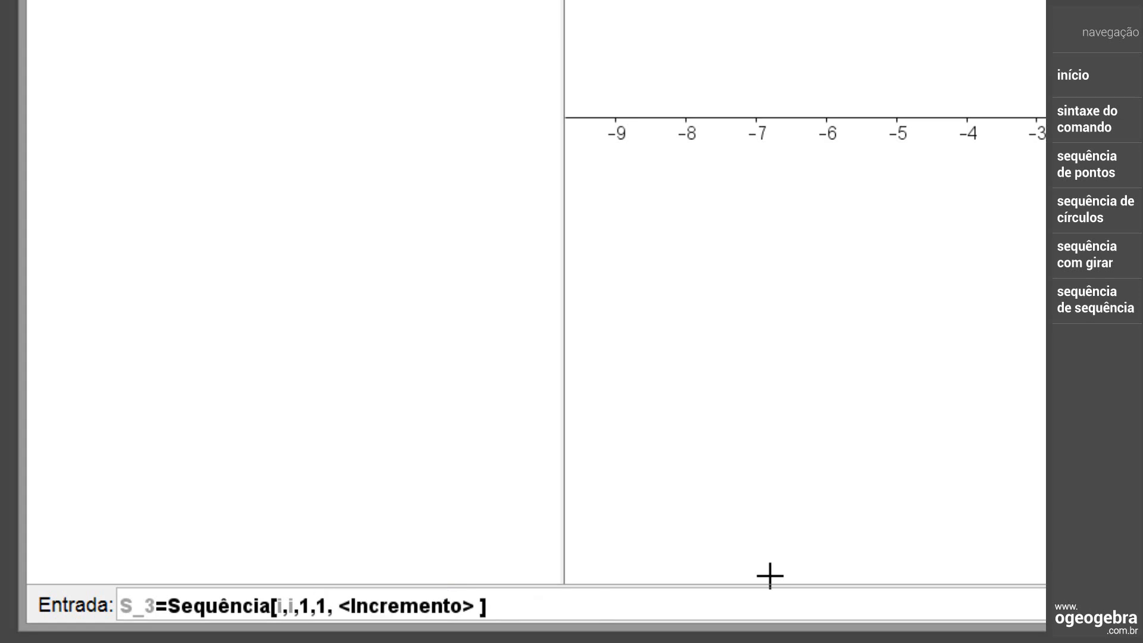
type("5")
key("Tab")
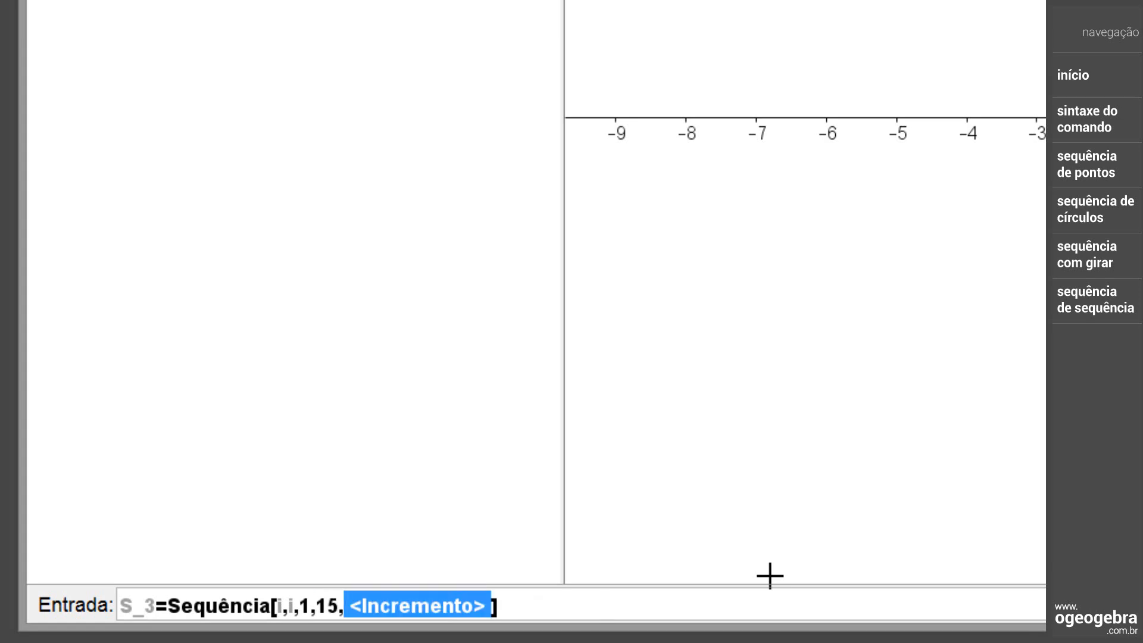
type("4")
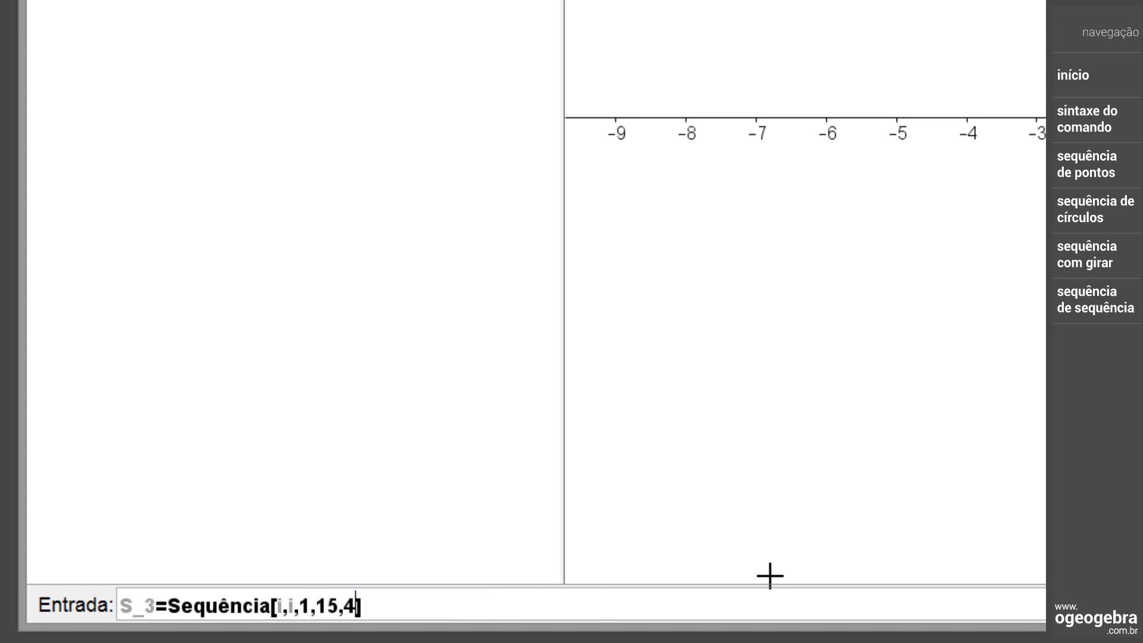
key("Return")
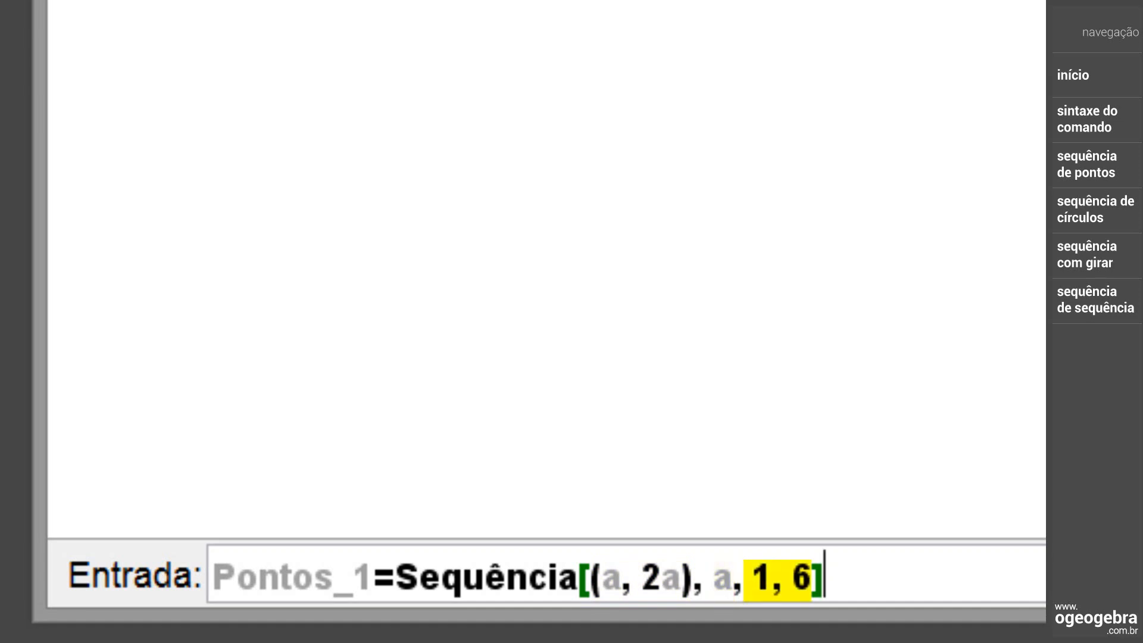
Create the point list by entering Pontos_1=Sequência[(a, 2a), a, 1, 6]
key("Return")
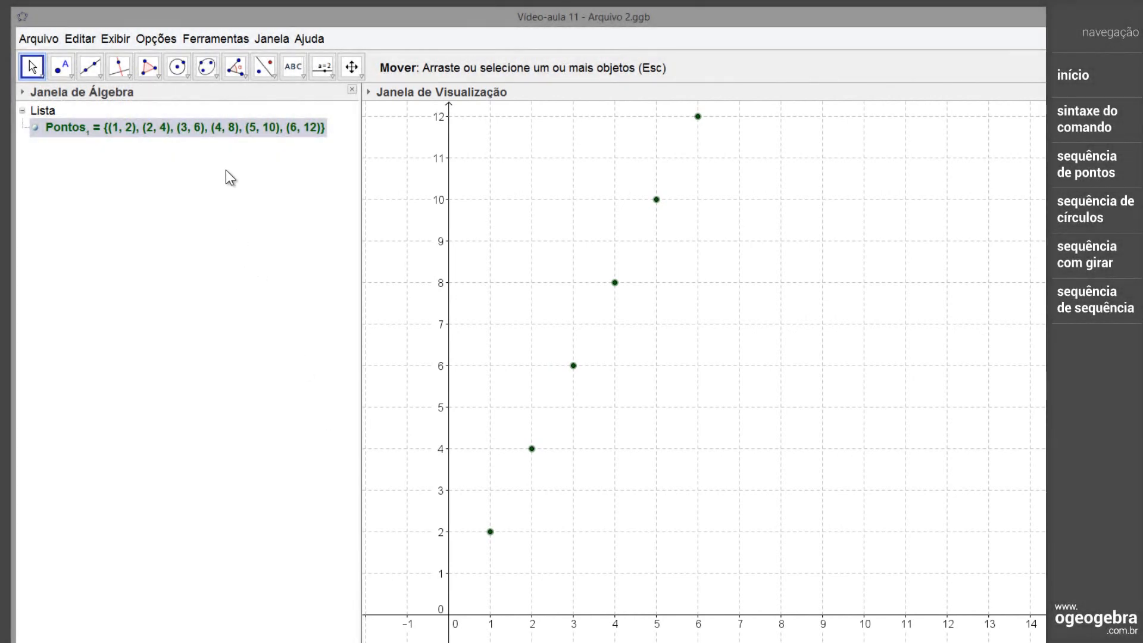
Set the colour of the point list Pontos_1 to red (255, 0, 0) and its point size to 5
right_click(233, 133)
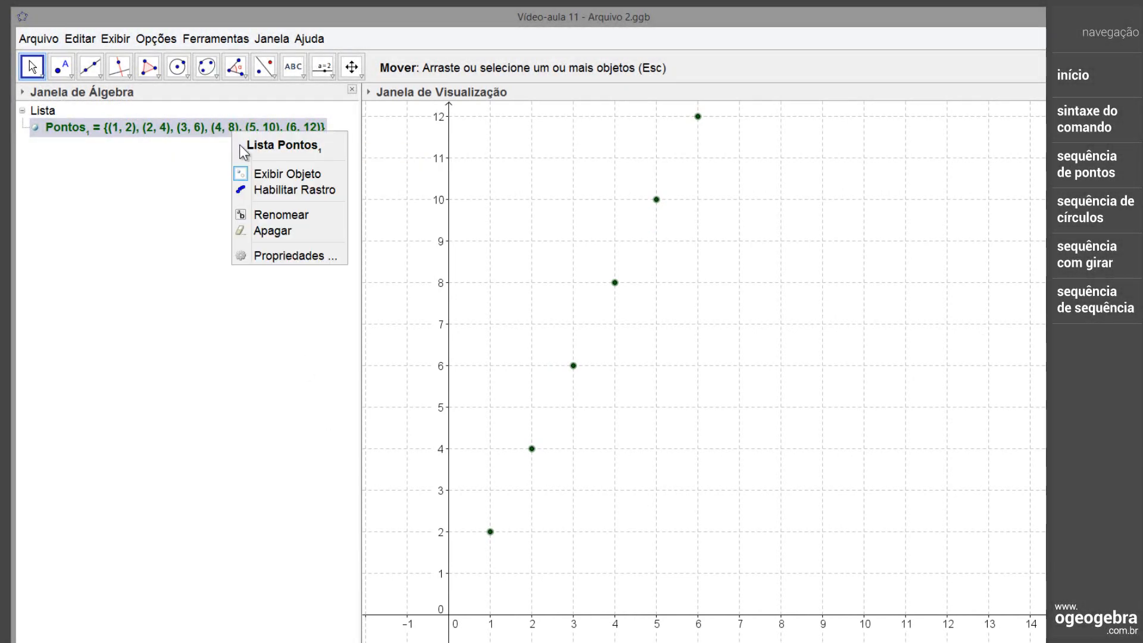
left_click(294, 256)
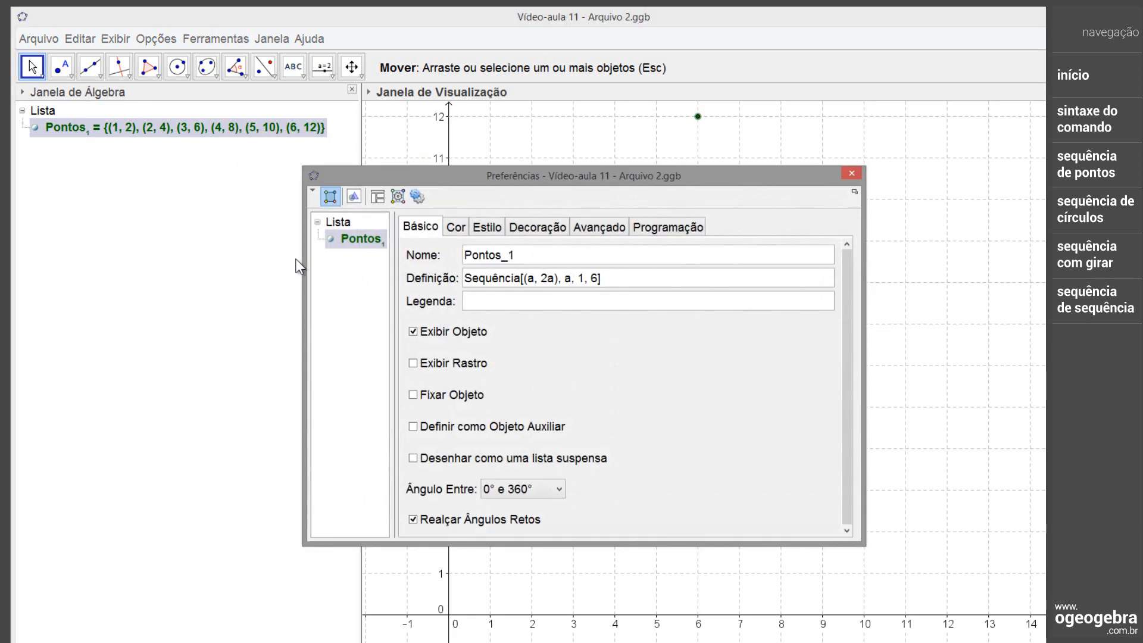
left_click(457, 228)
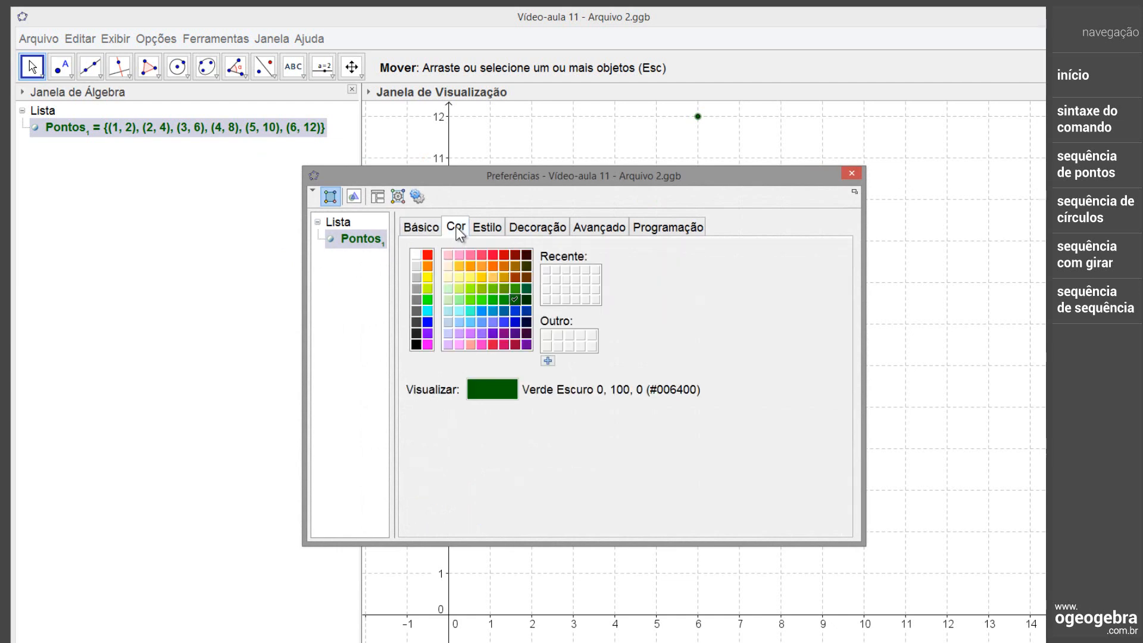
left_click(428, 255)
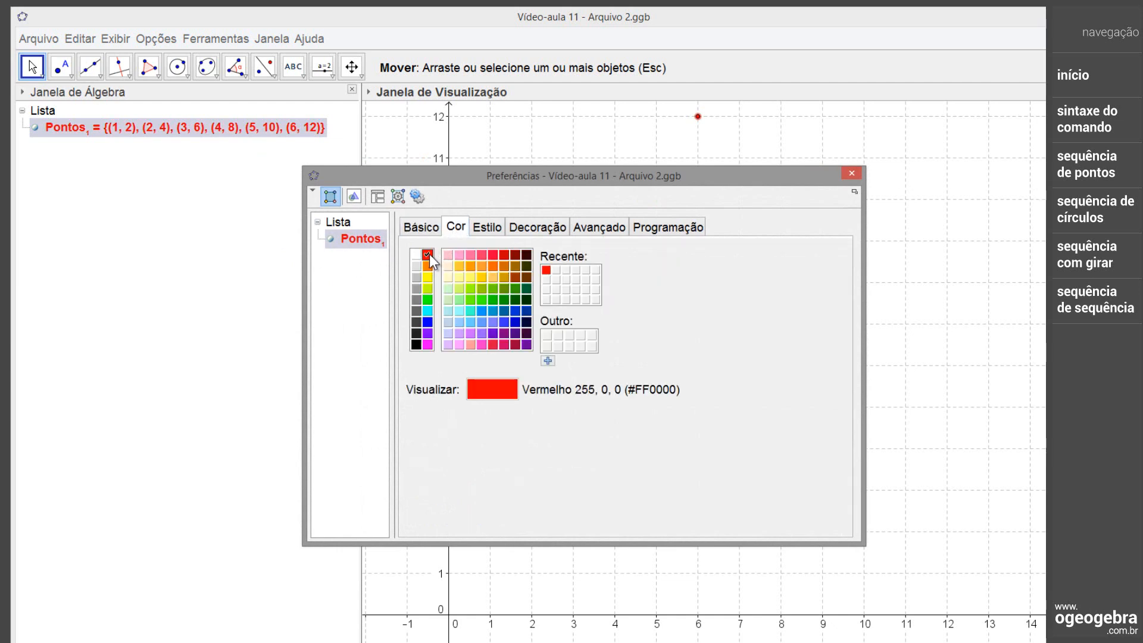
left_click(487, 228)
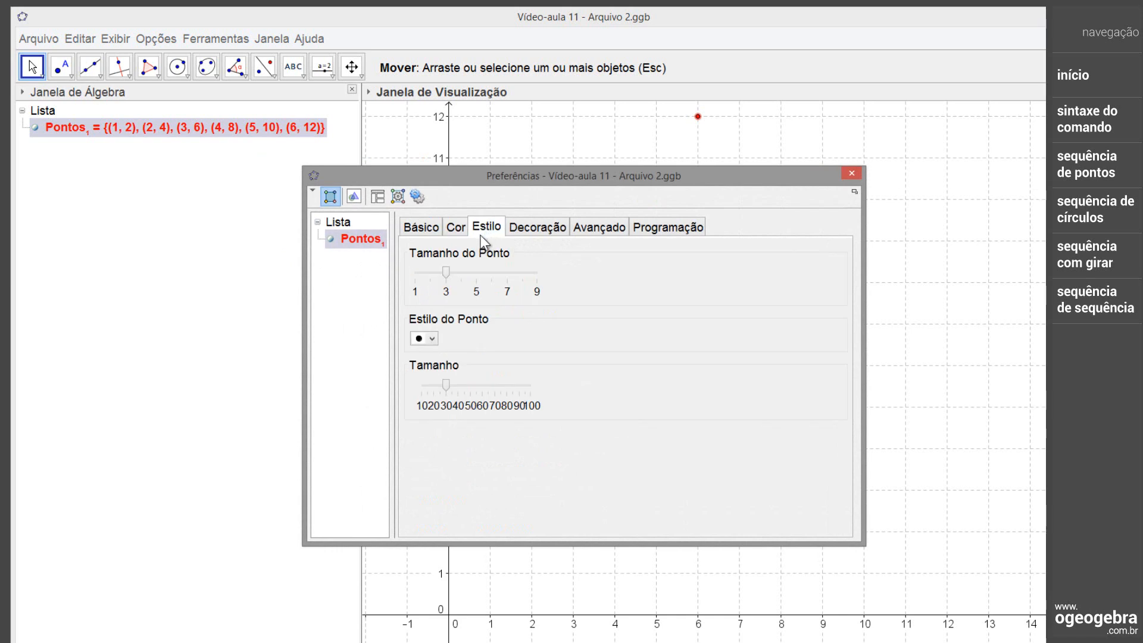
left_click(453, 271)
left_click_drag(452, 271, 480, 275)
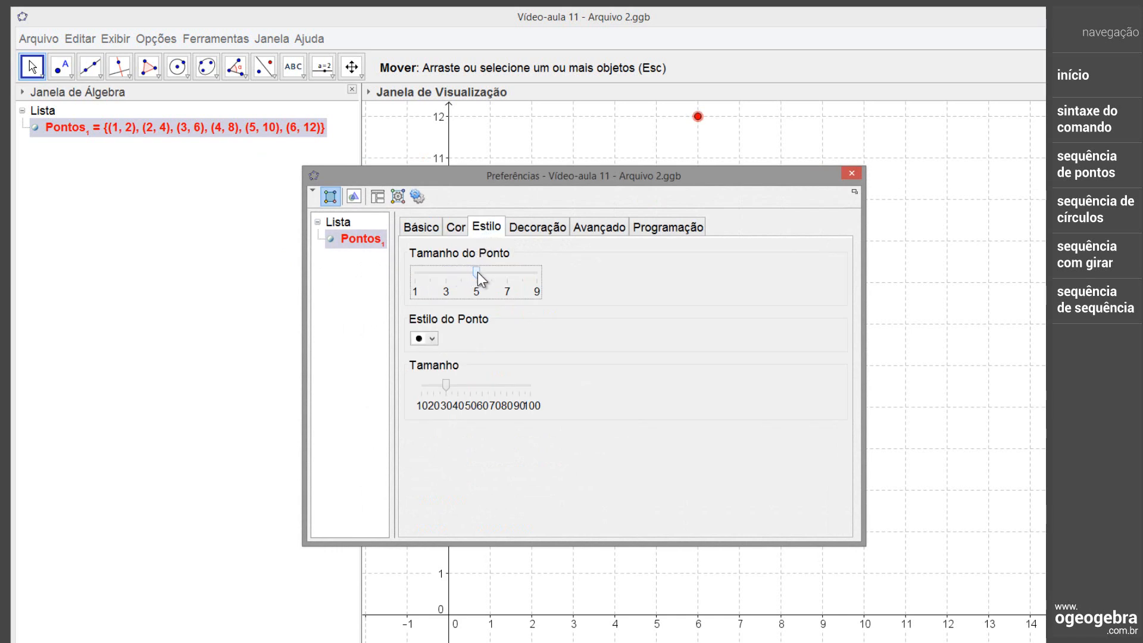
Change the colour of the point list Pontos_1 to blue (0, 0, 255)
left_click(852, 173)
left_click(852, 173)
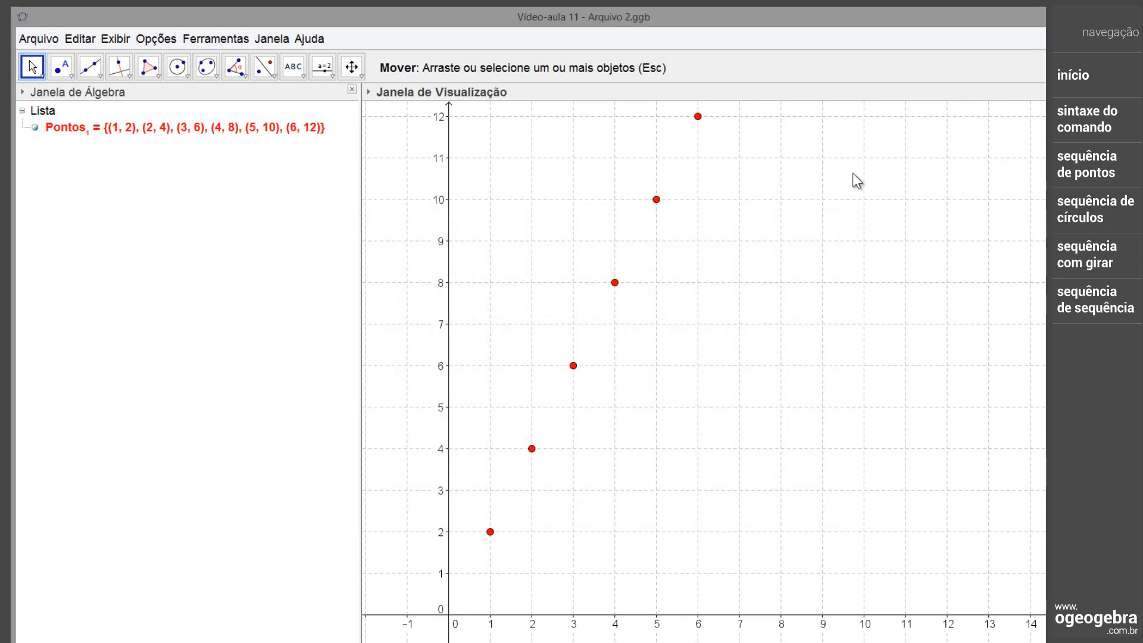
right_click(620, 292)
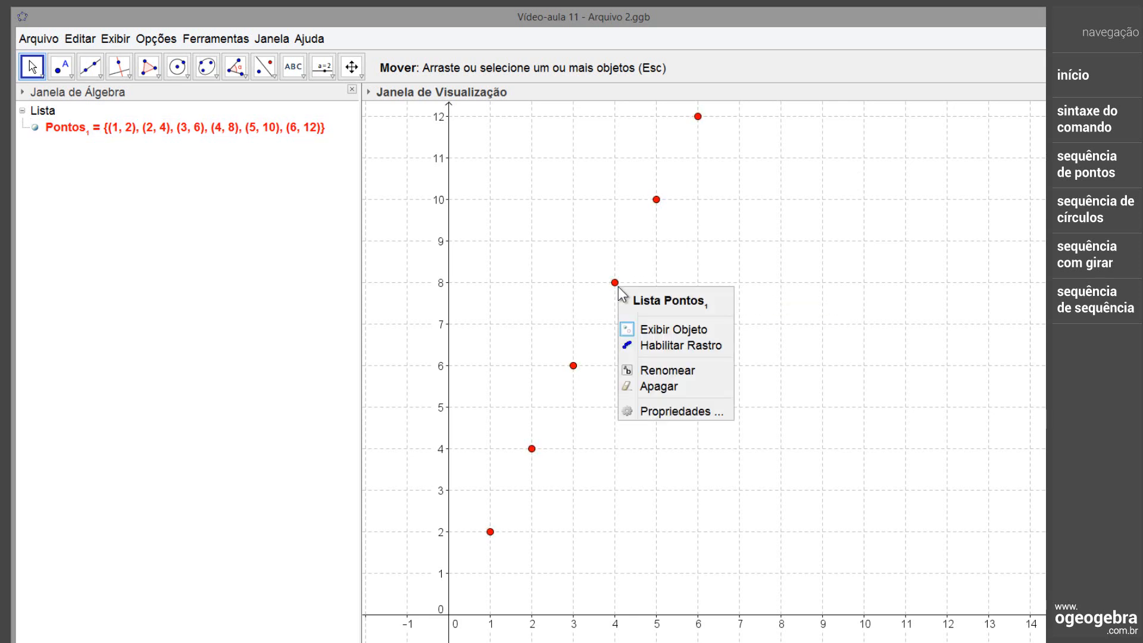
left_click(660, 411)
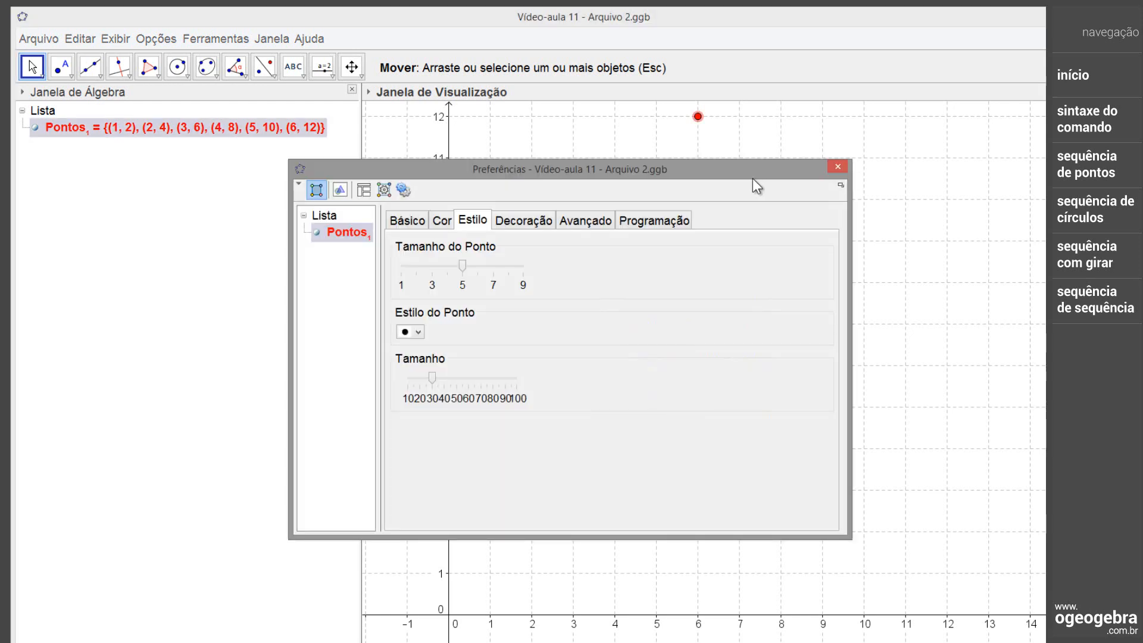
left_click(441, 226)
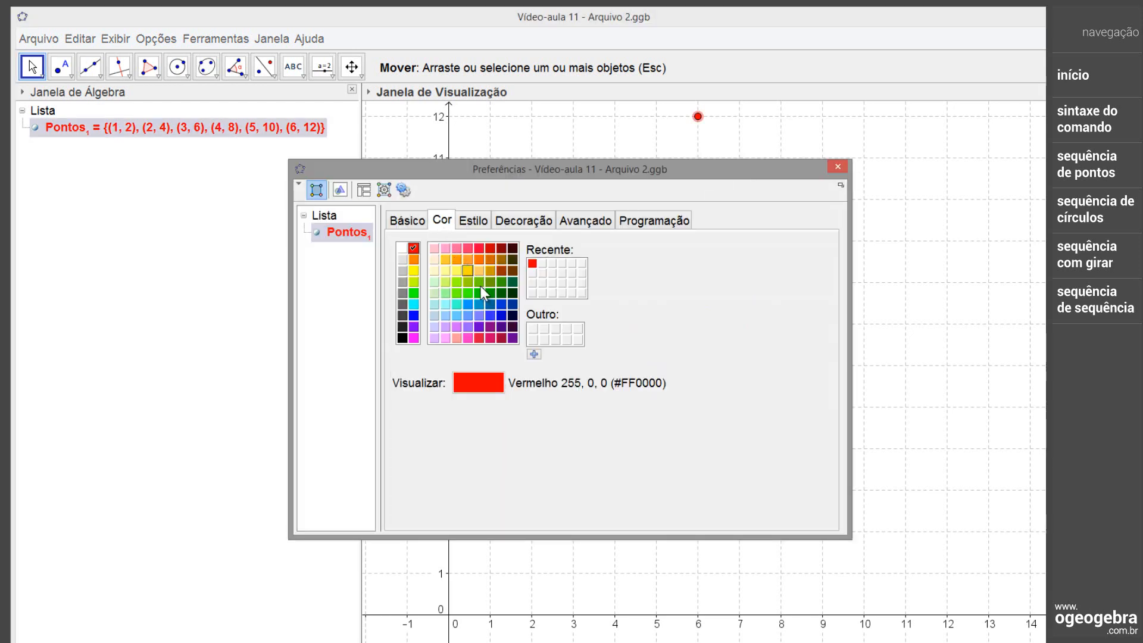
left_click(414, 316)
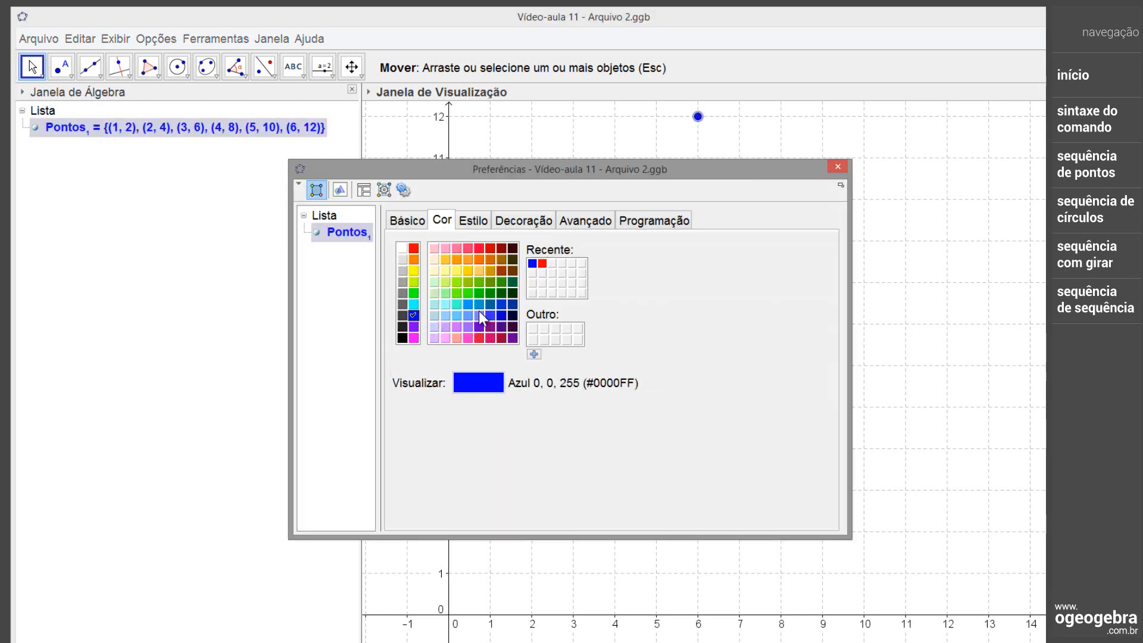
left_click(840, 167)
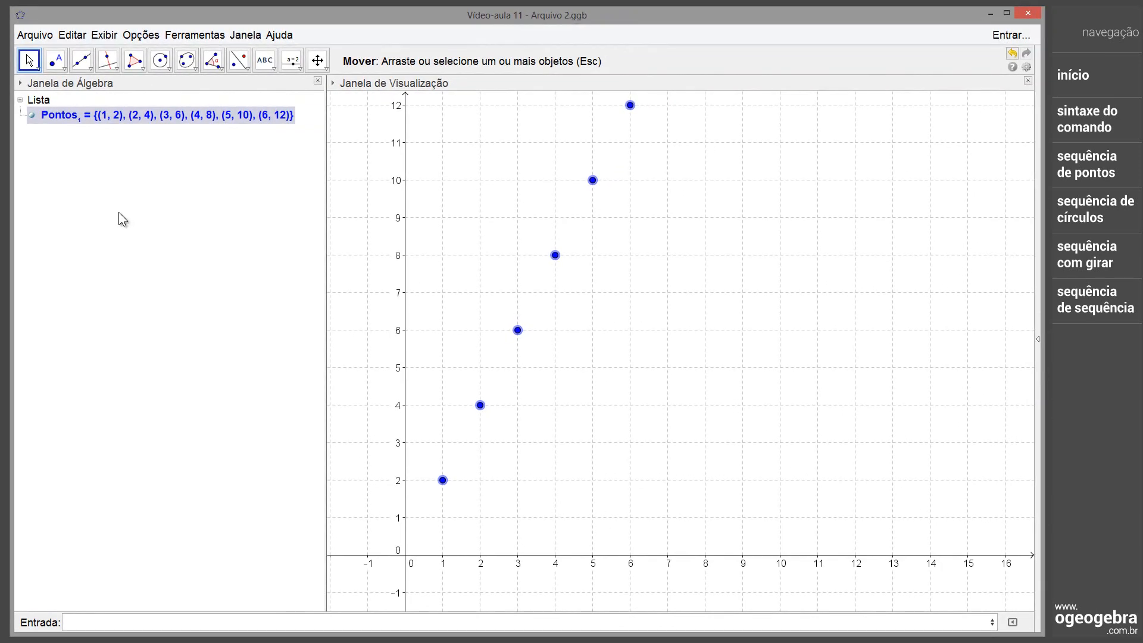
Hide the point list Pontos_1 and define the function f(x)=sqrt(x)
left_click(32, 115)
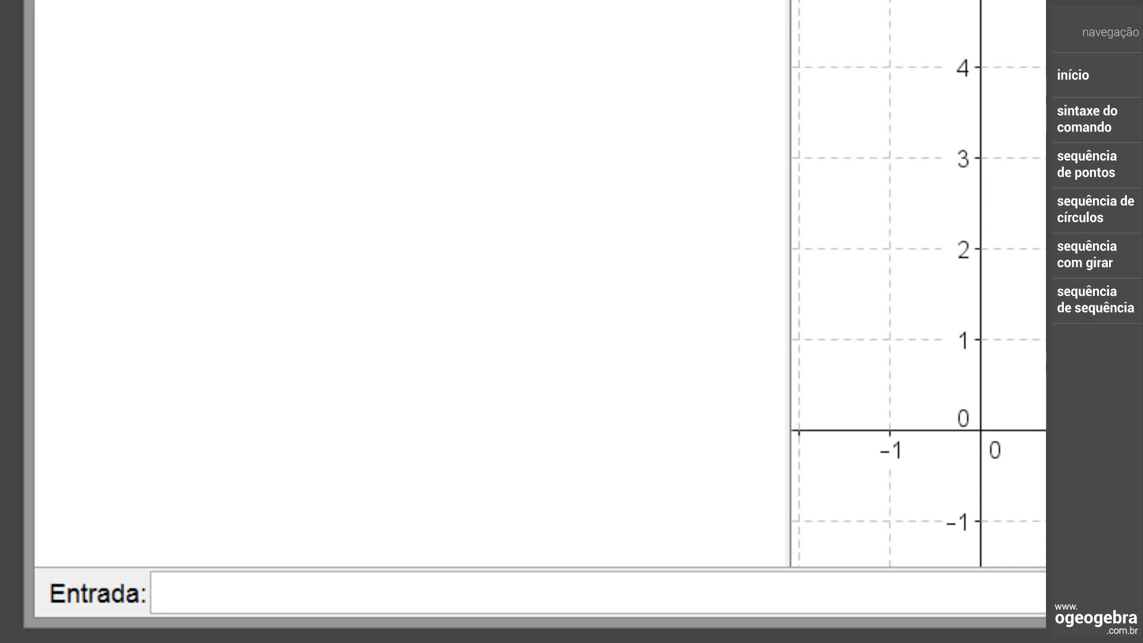
type("f(x)=")
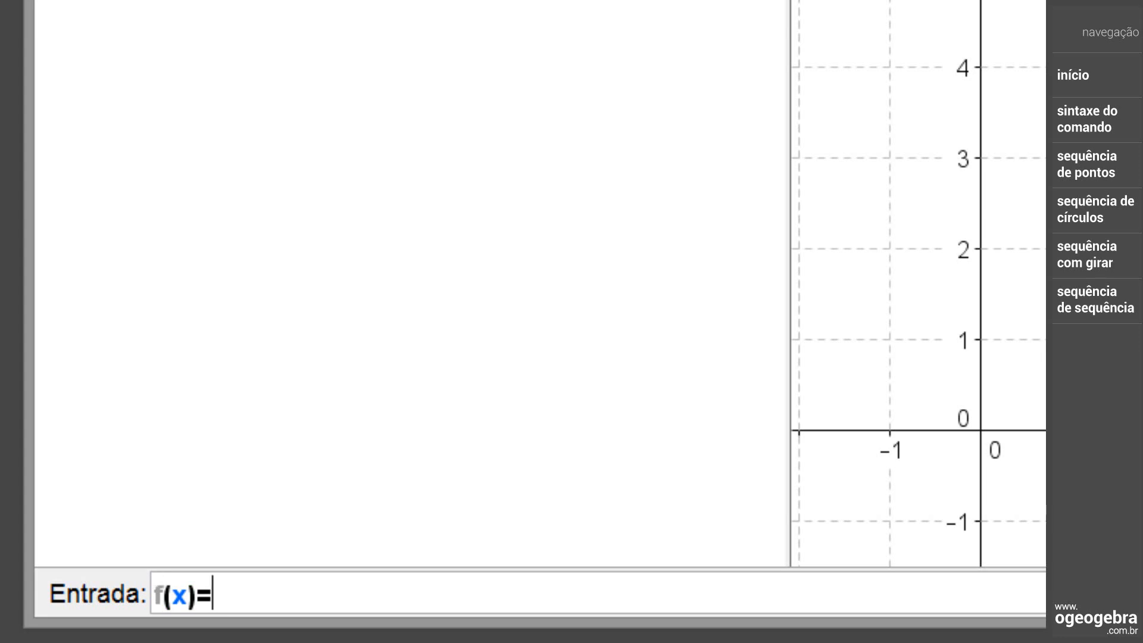
type("sqrt")
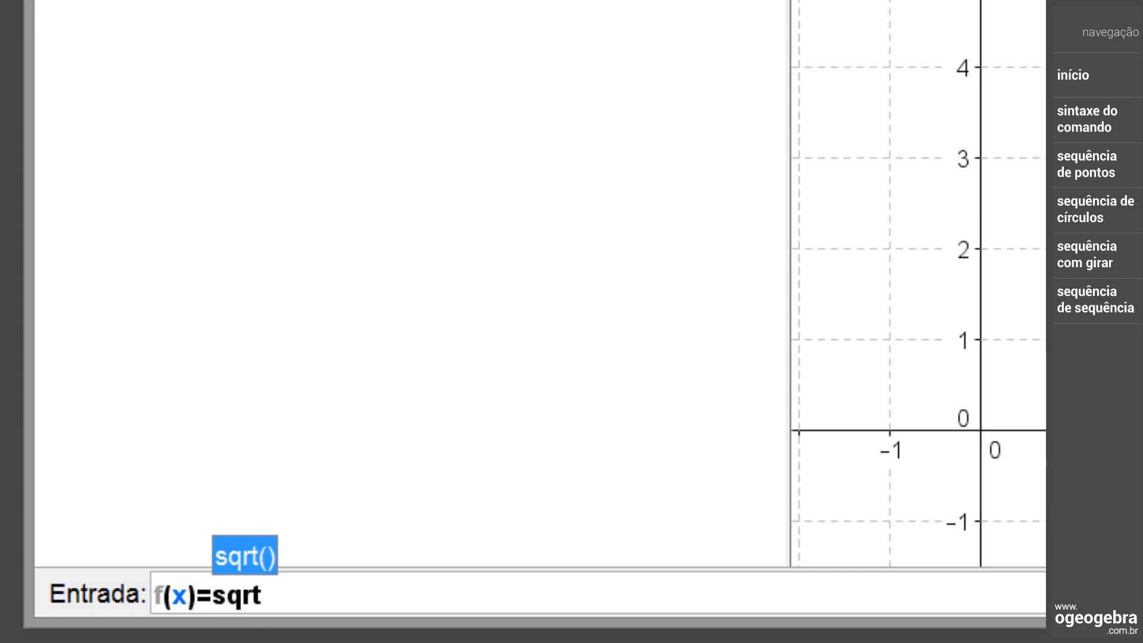
type("(x")
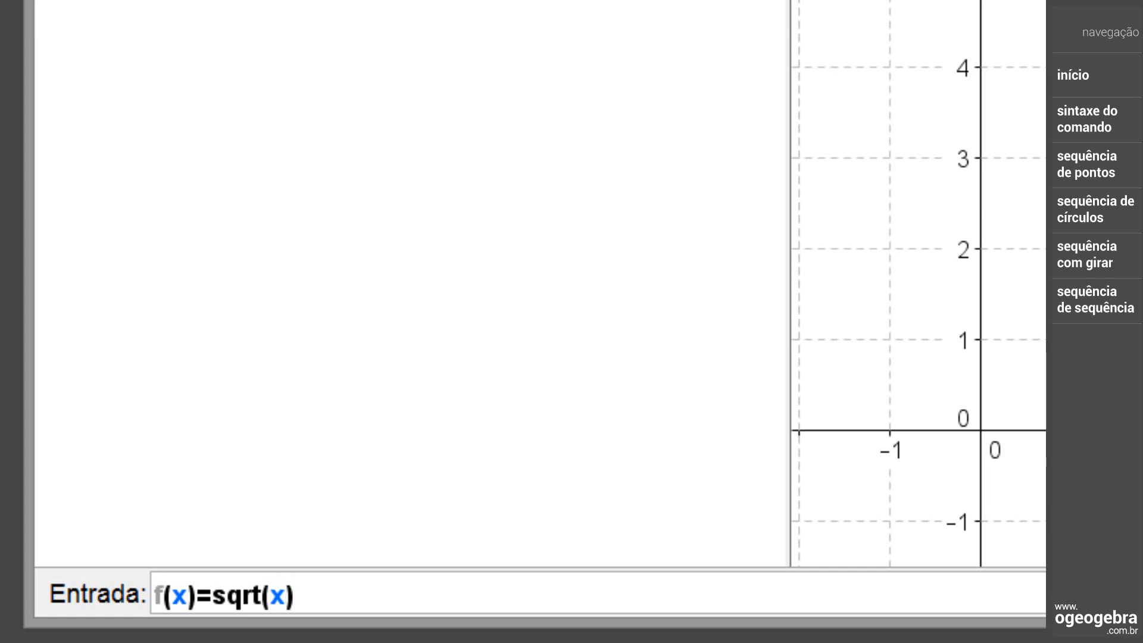
type(")")
key("Return")
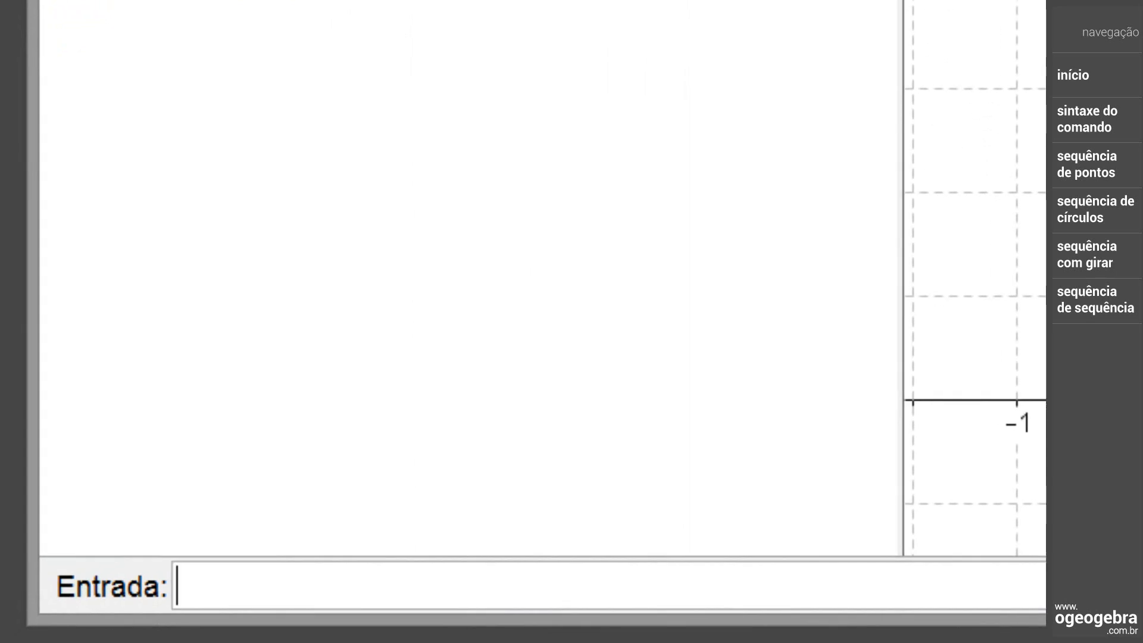
Create the point list by entering Pontos_2=Sequência[(n,f(n)),n,0,10], and hide the graph of f
type("Pontos_2=Sequência[(n,f(n)),n,0,10]")
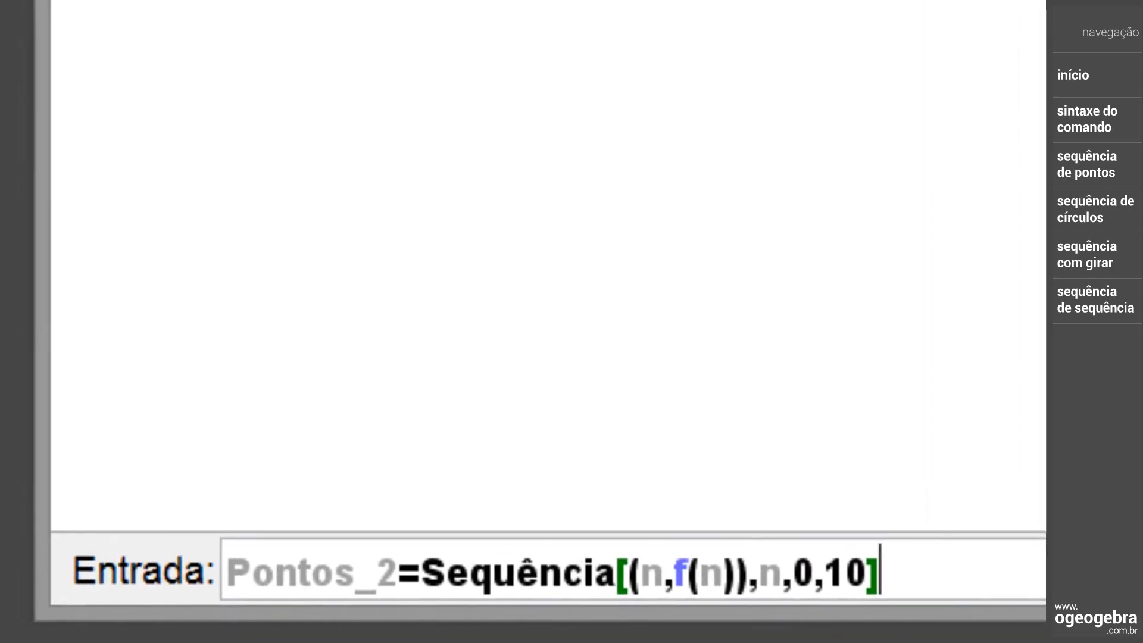
left_click_drag(669, 573, 647, 573)
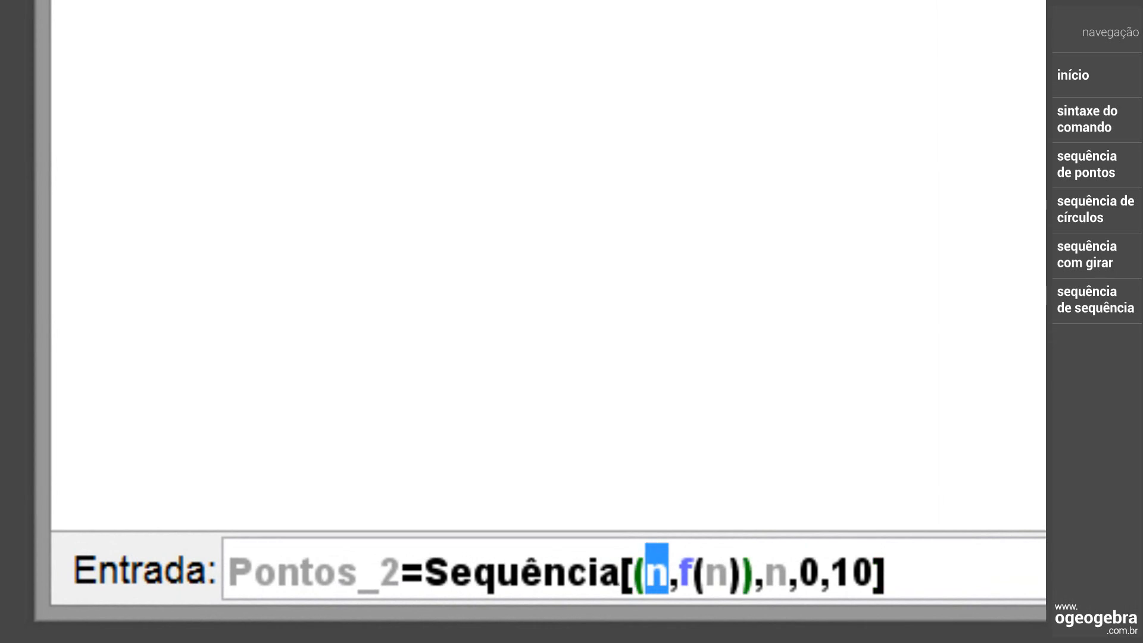
left_click_drag(742, 572, 681, 573)
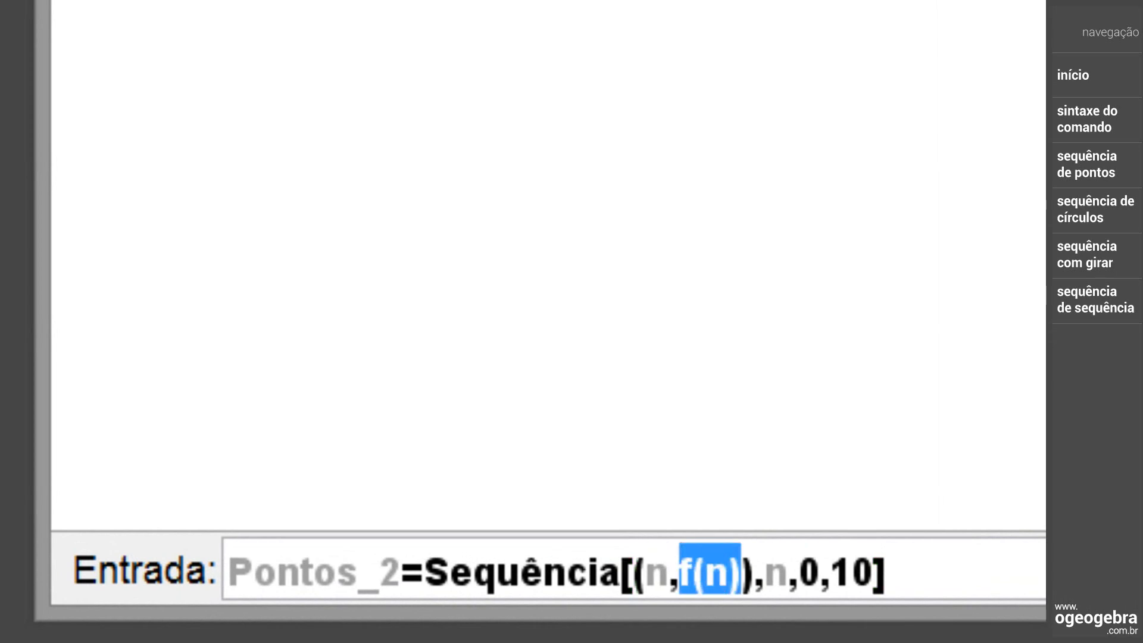
left_click(887, 573)
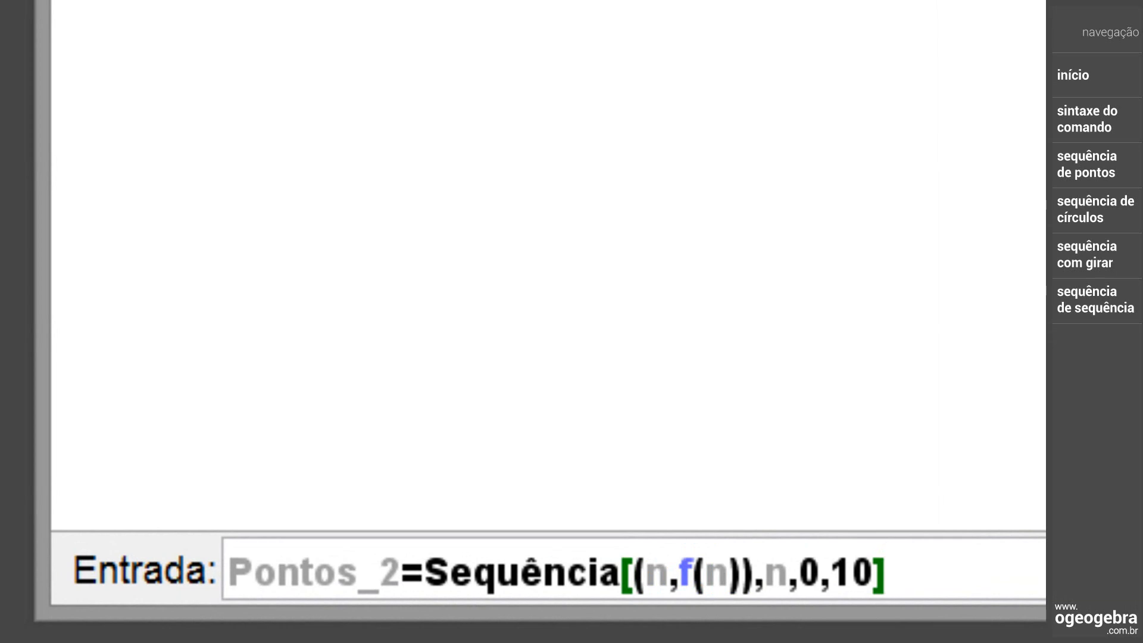
key("Return")
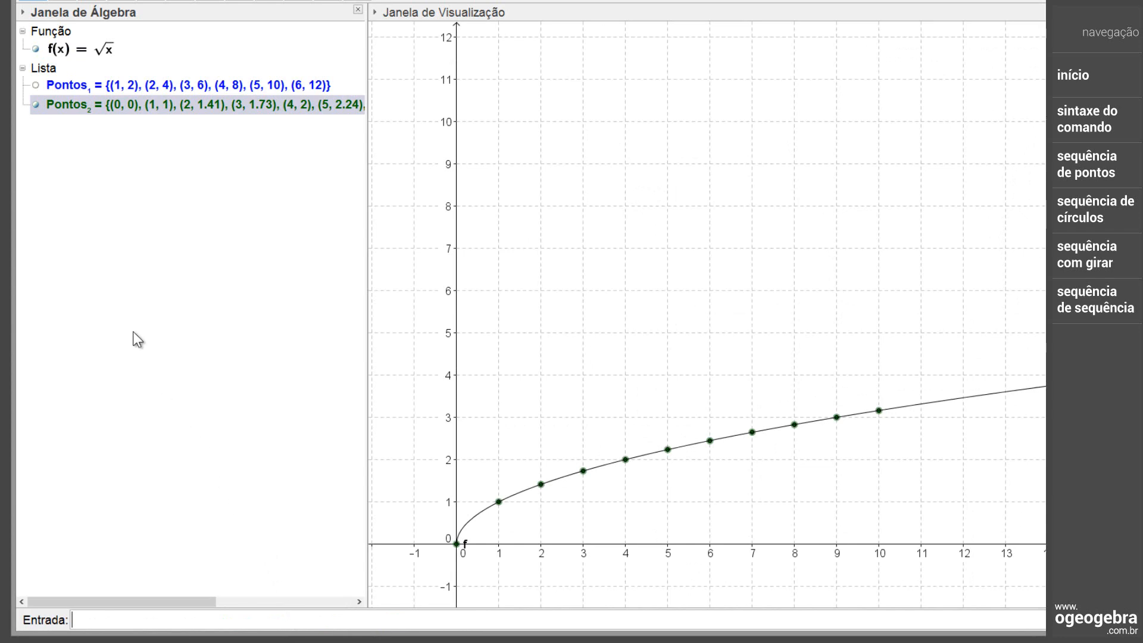
left_click(36, 49)
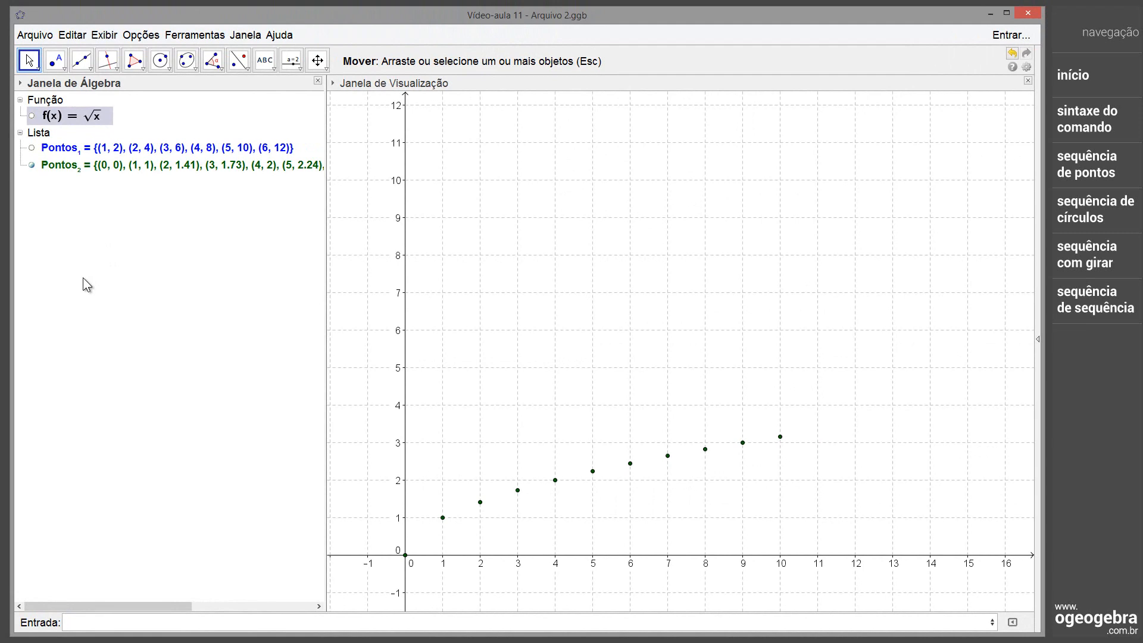
Create a slider q from 1 to 20 with increment 1 above the plotted points, and set it to 5
left_click(292, 65)
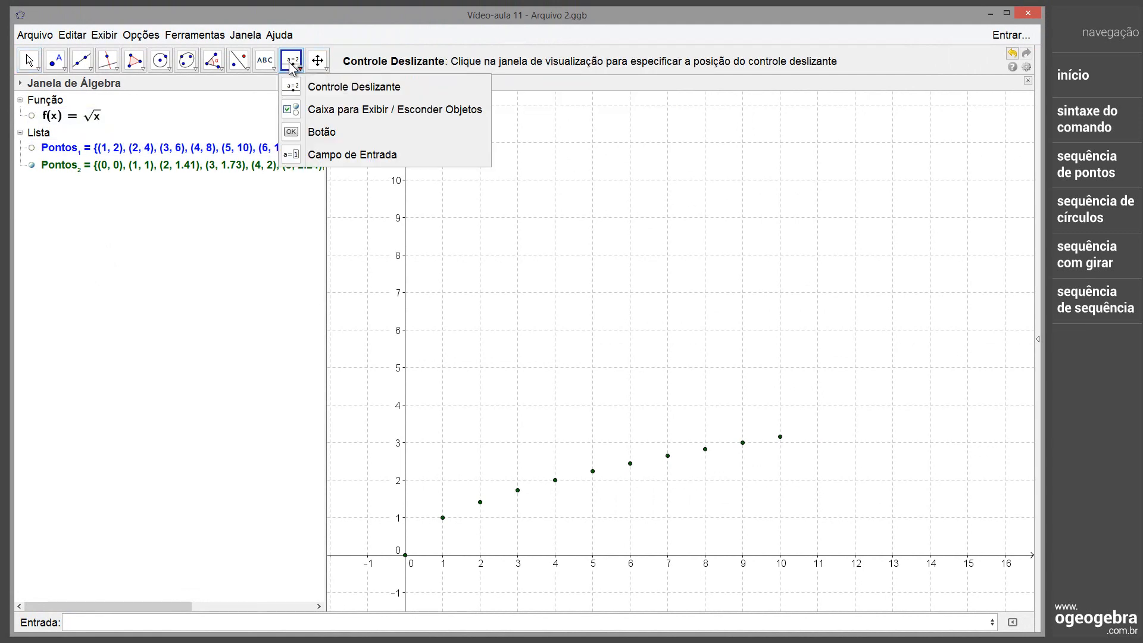
left_click(459, 385)
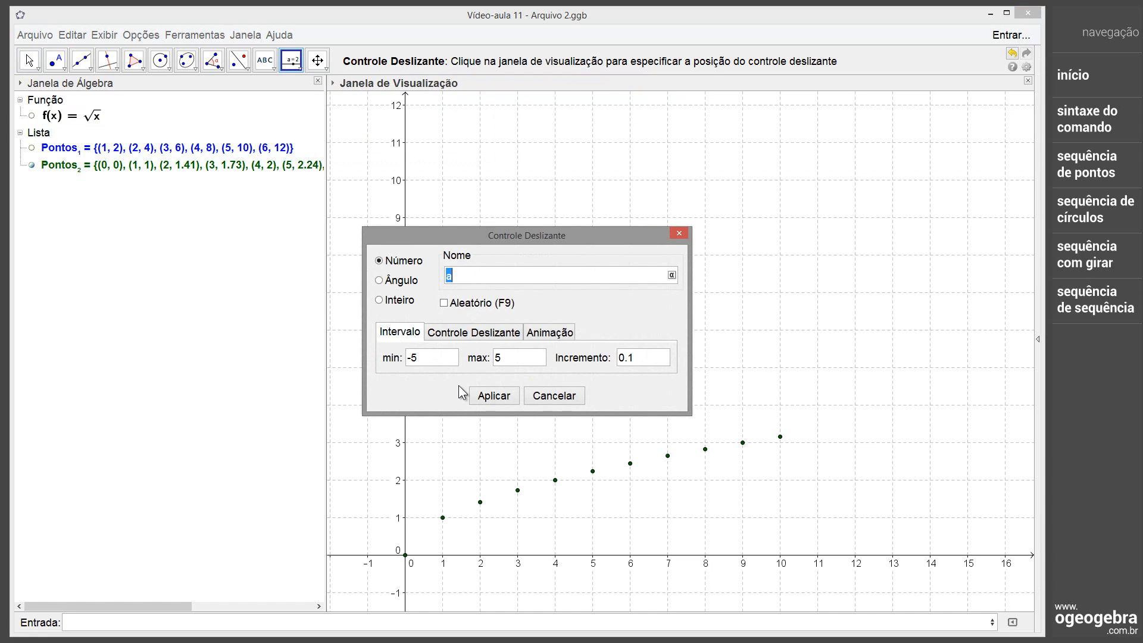
type("q")
left_click_drag(425, 362, 410, 361)
left_click_drag(504, 361, 495, 361)
type("20")
left_click_drag(645, 358, 619, 358)
left_click(494, 396)
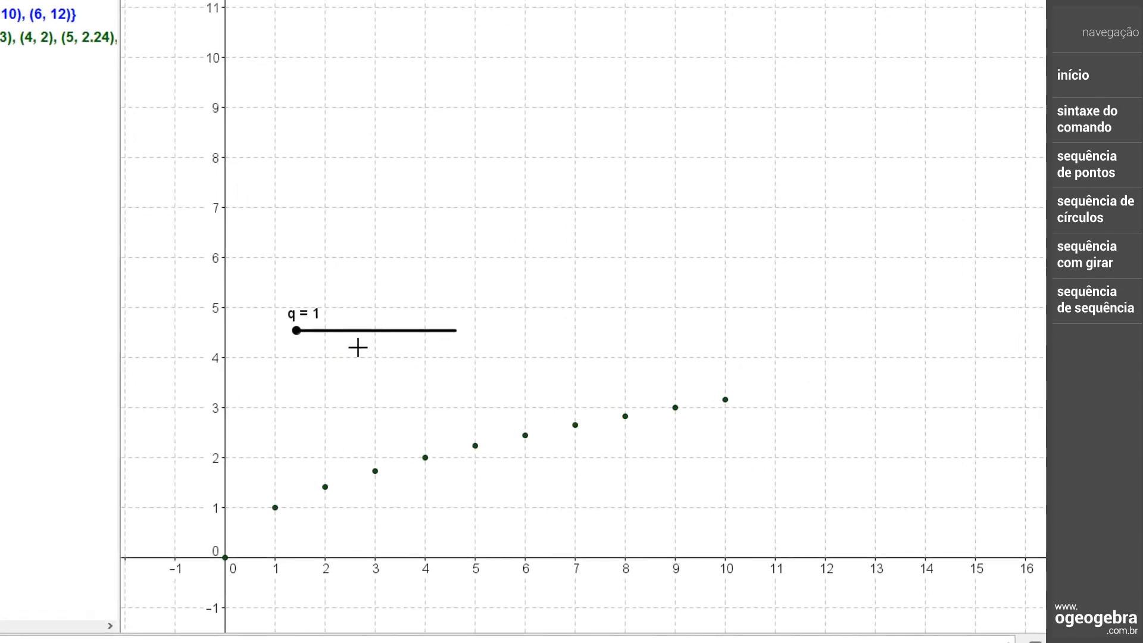
left_click_drag(190, 306, 232, 316)
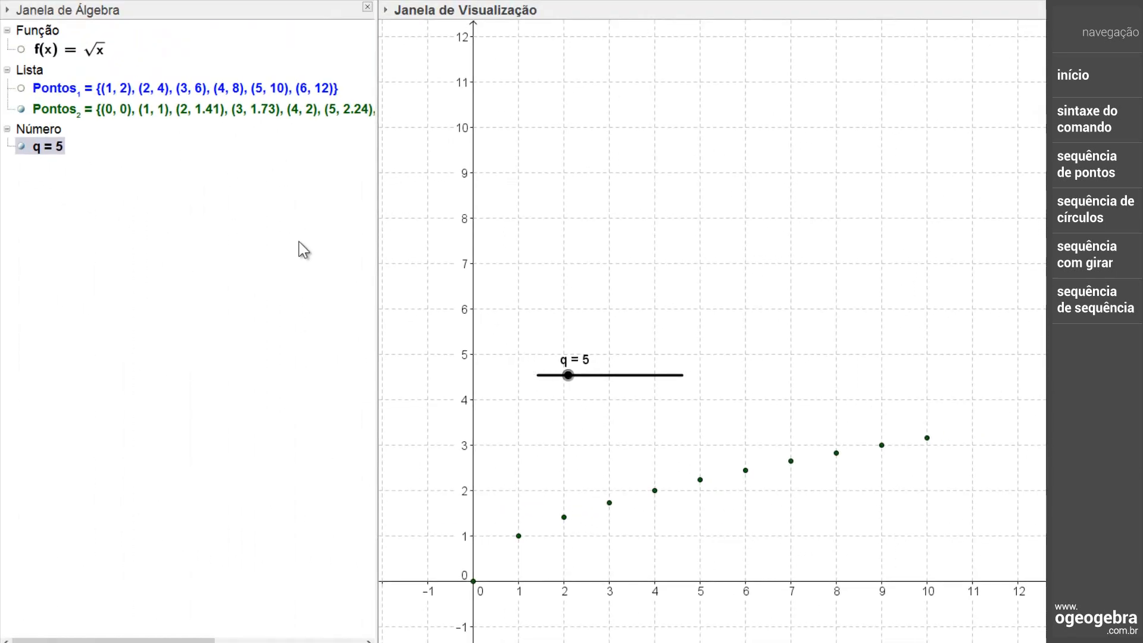
Redefine Pontos_2 as Sequência[(n, f(n)), n, 0, q] so its final value follows the slider, and set q to 17
left_click(247, 110)
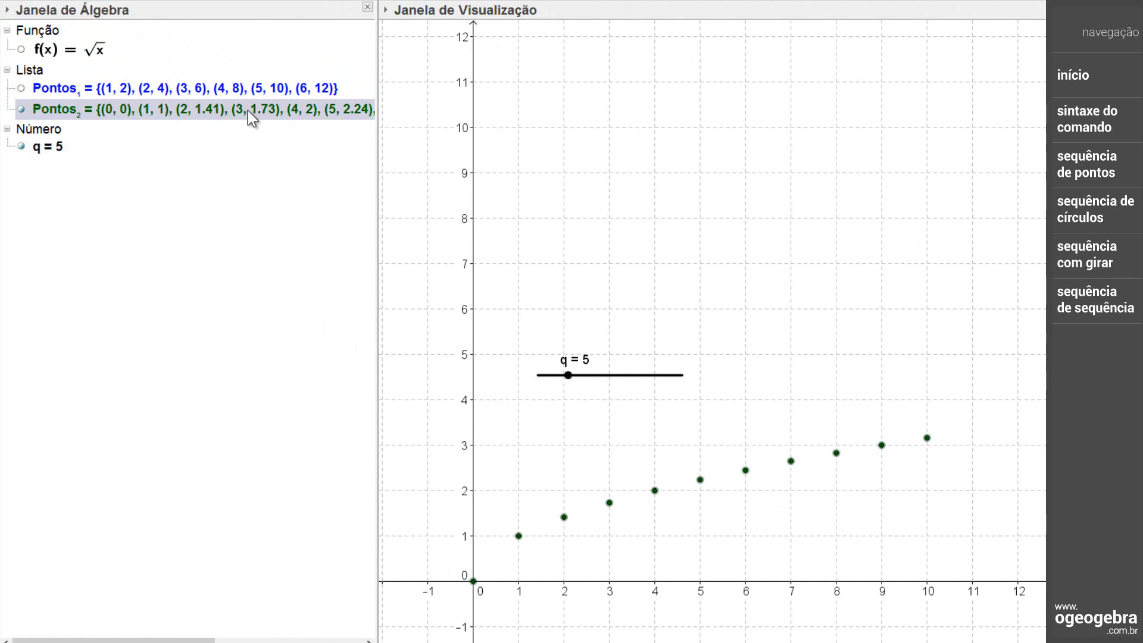
double_click(248, 109)
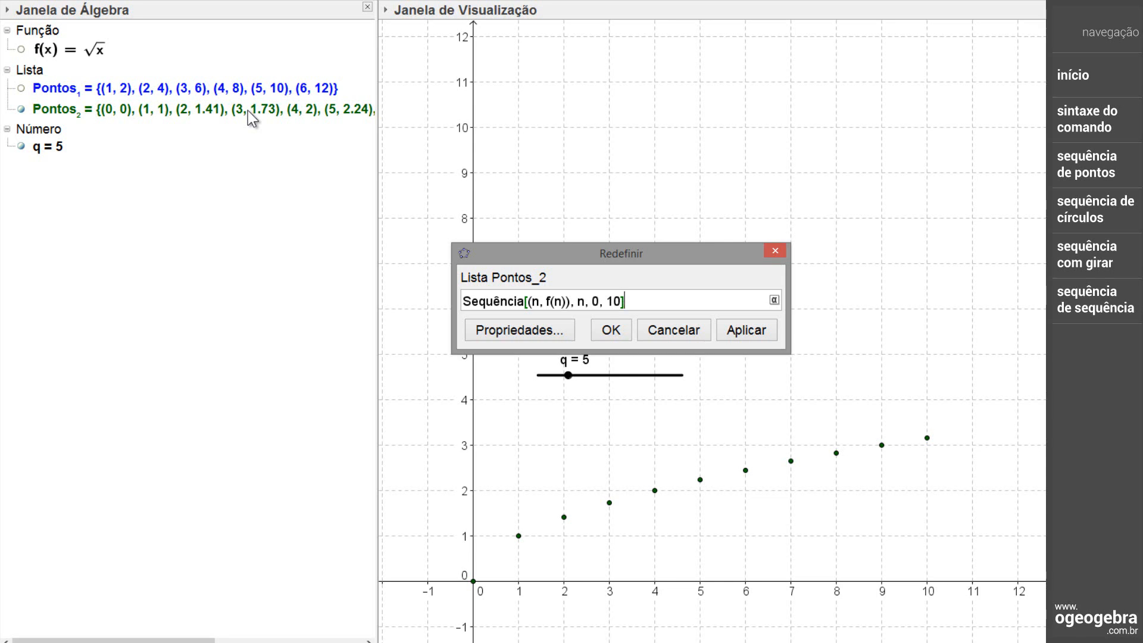
key("shift+Left")
key("shift+Left")
type("q")
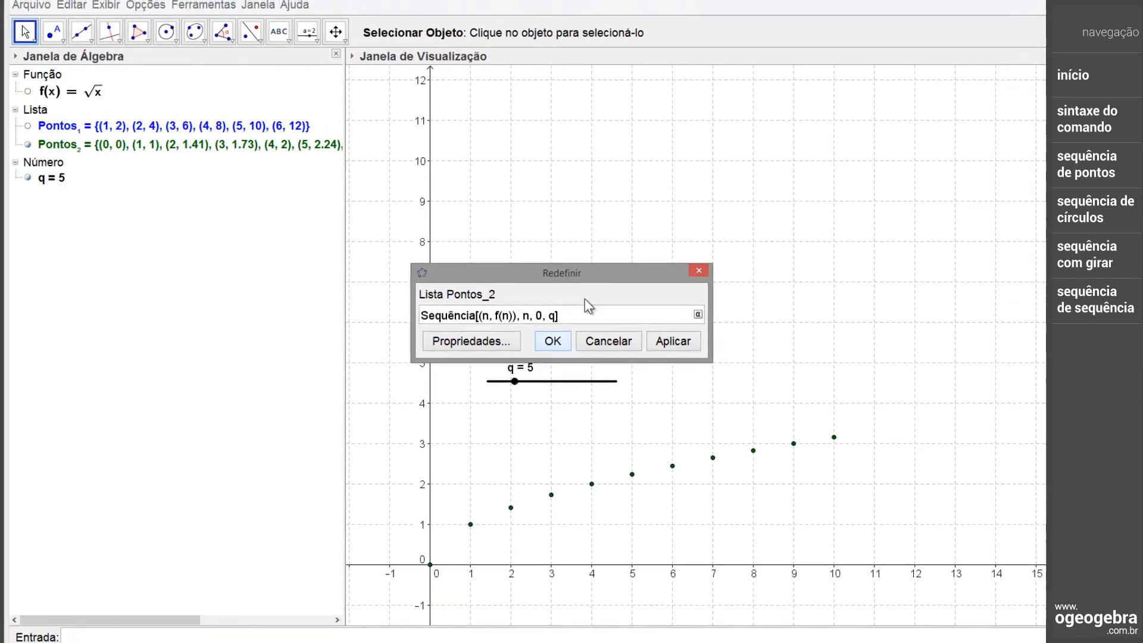
key("Return")
left_click_drag(514, 384, 558, 404)
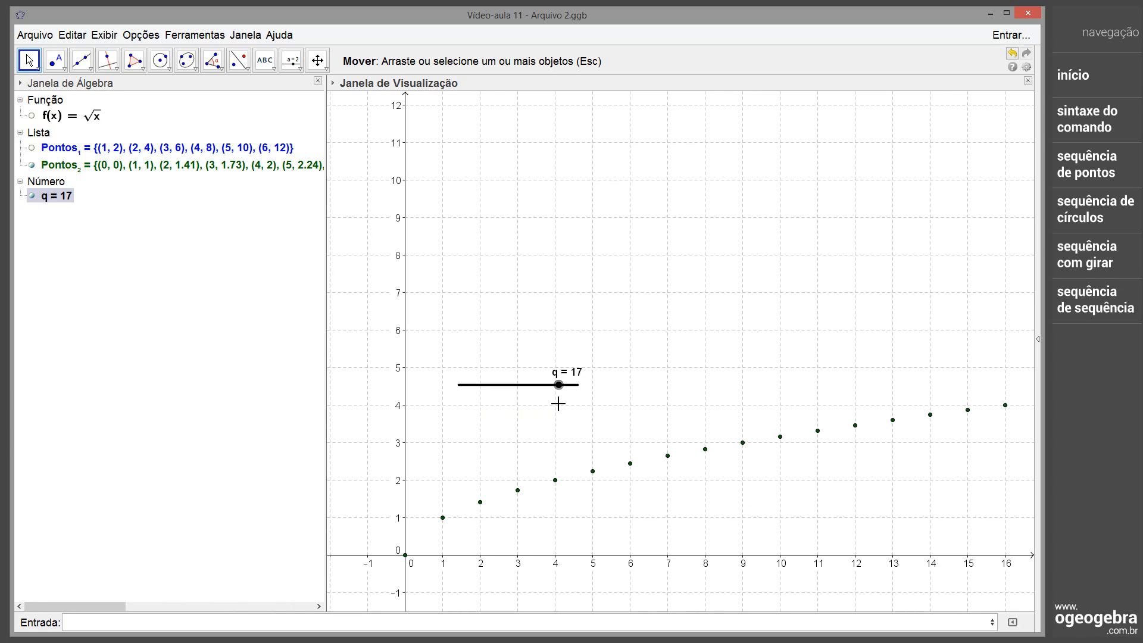
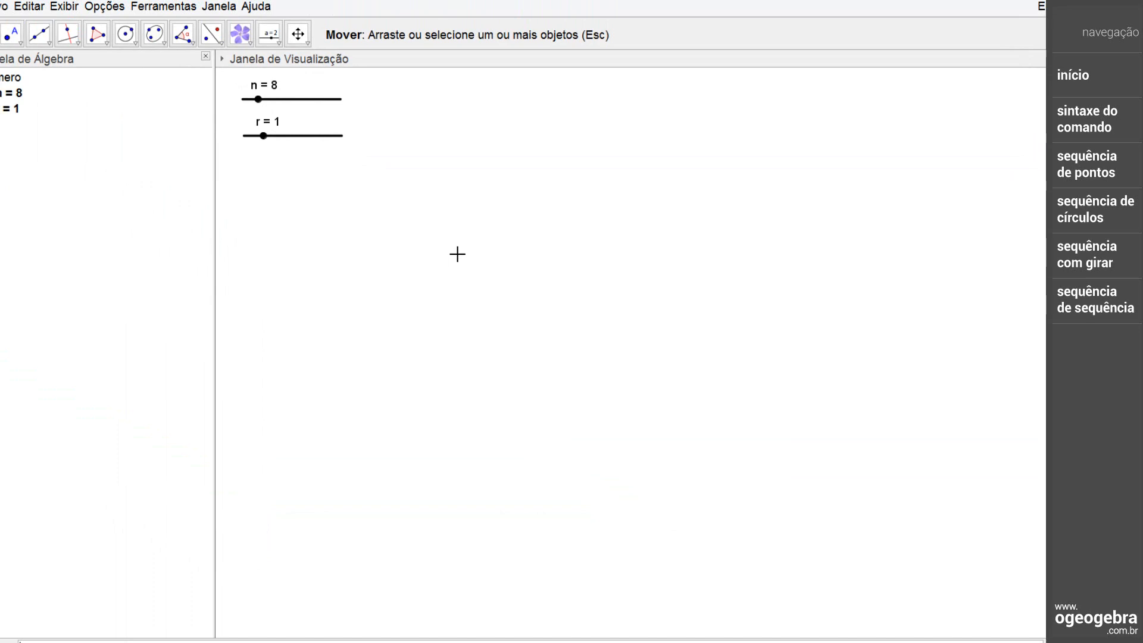
Display the coordinate axes in the graphics view of the file with sliders n and r
left_click(297, 34)
right_click(476, 222)
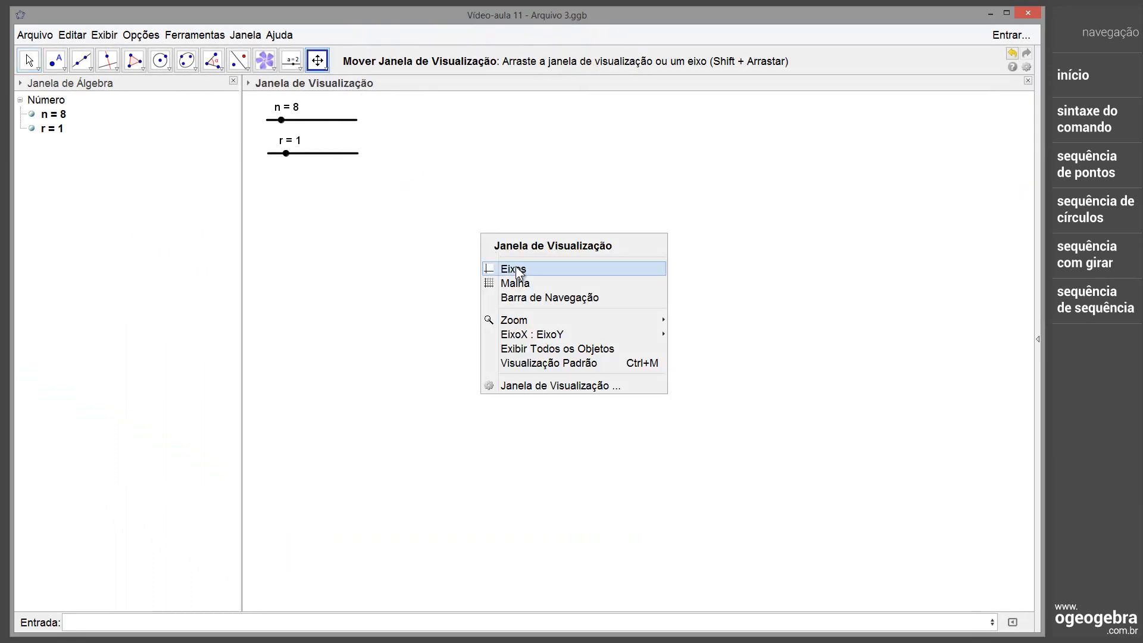
left_click(516, 271)
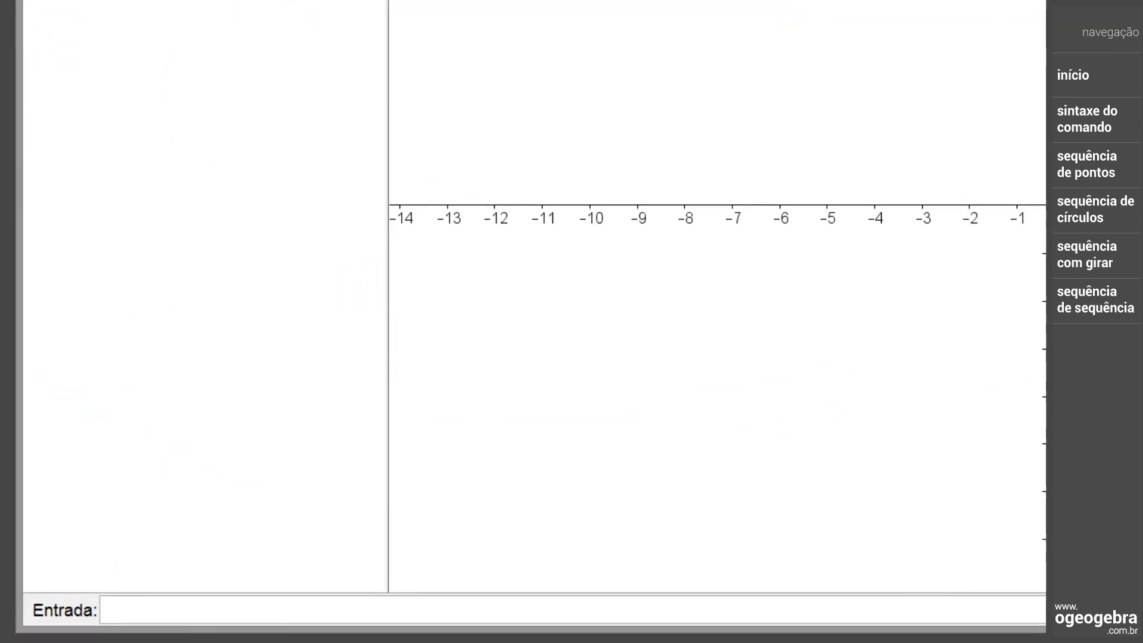
Create a list of concentric circles centred at the origin by entering Sequência[Círculo[(0,0),r*i],i,1,n]
type("Sequência[Círculo[(0,0),r*i],i,1,n]")
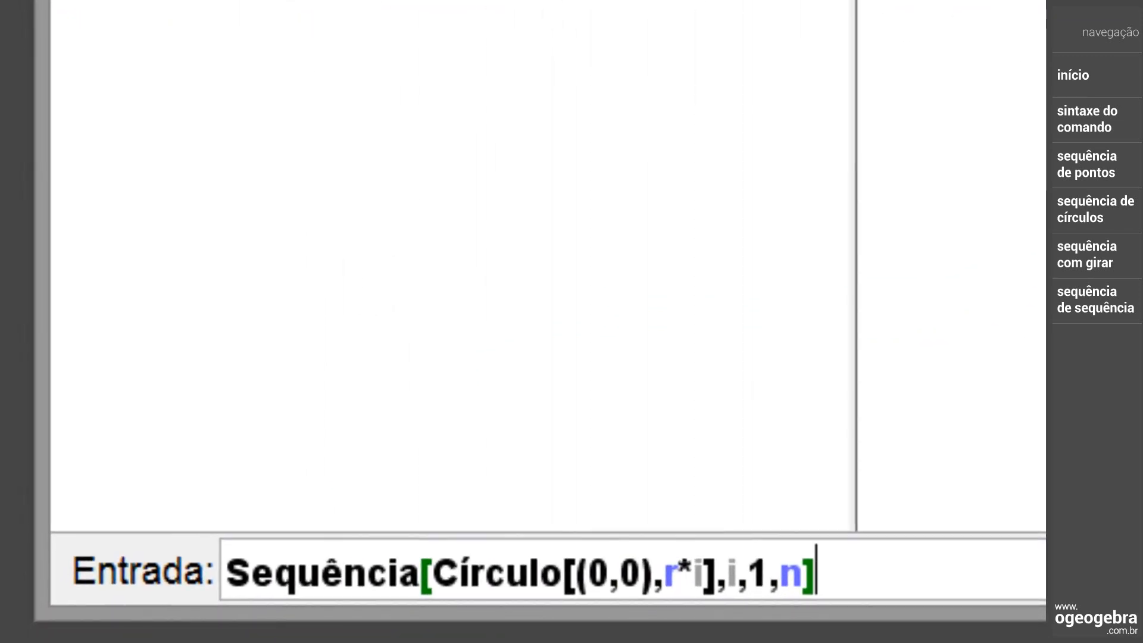
left_click_drag(716, 573, 432, 573)
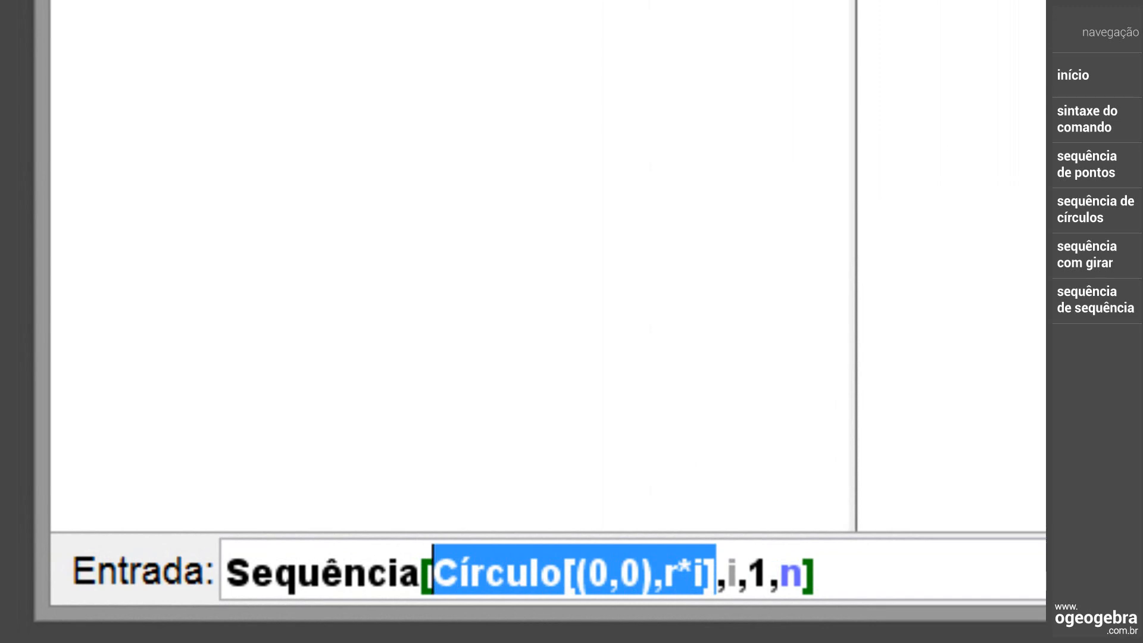
key("Right")
key("Right")
key("Right")
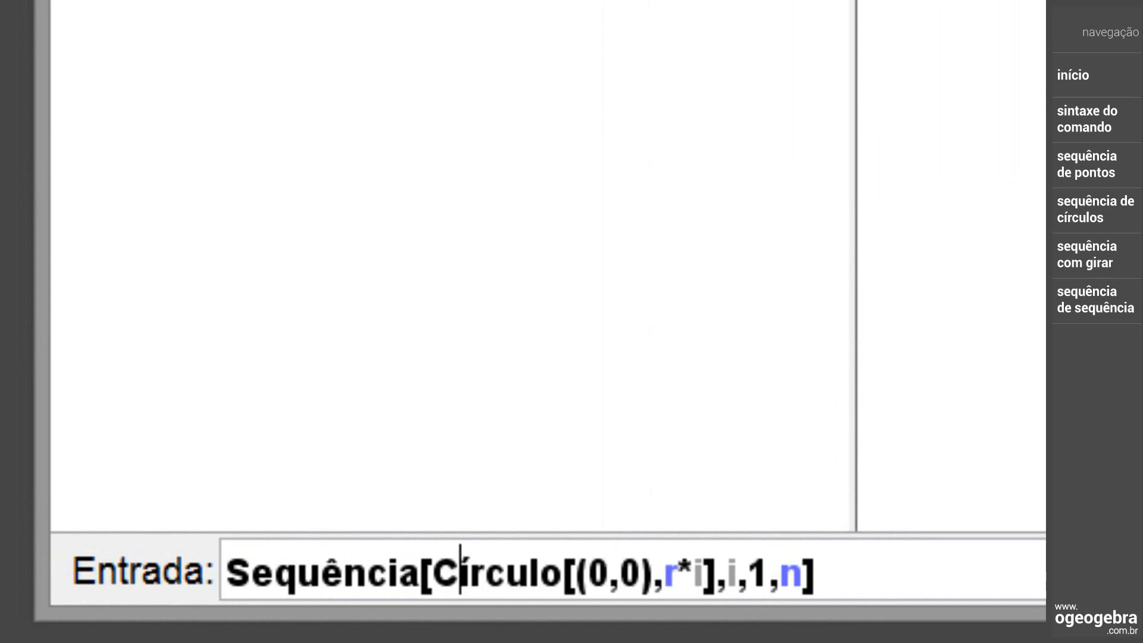
key("Right")
key("Right")
key("Right")
key("Right")
key("Right")
key("Right")
key("Right")
key("Right")
key("Right")
key("Right")
key("Right")
key("Right")
key("Right")
key("Right")
key("Right")
key("Right")
key("Right")
key("Right")
key("Right")
key("Right")
key("Right")
key("Right")
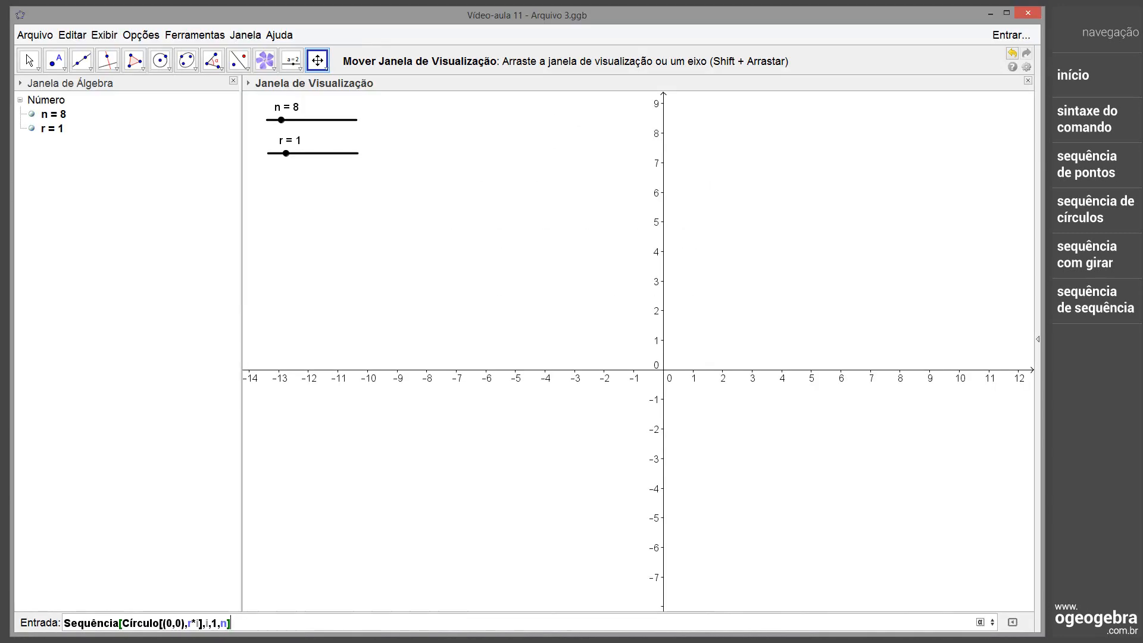
key("Return")
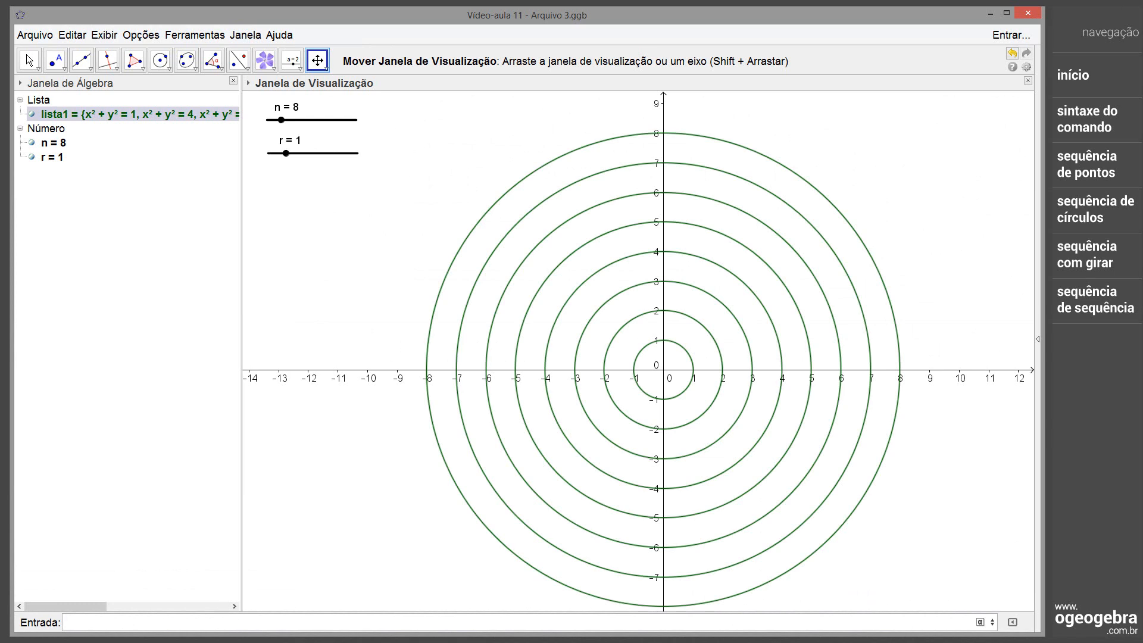
key("Escape")
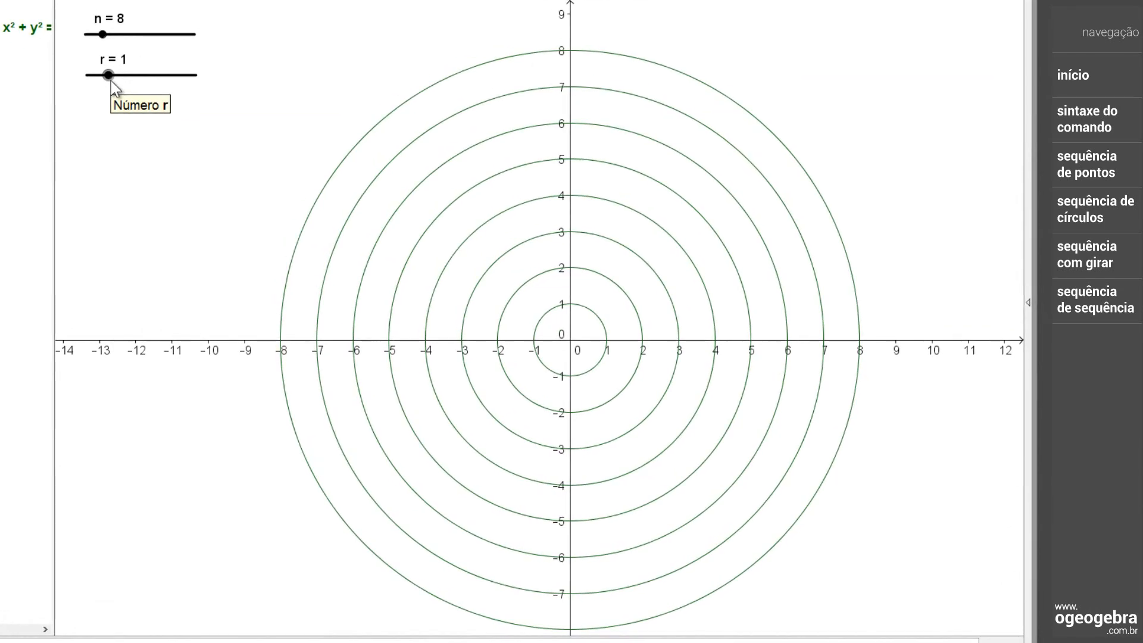
Vary the concentric circles by setting slider r to 1.1, raising n to 41, and reducing r
mouse_move(111, 83)
left_mouse_down()
mouse_move(96, 92)
mouse_move(114, 94)
left_mouse_up()
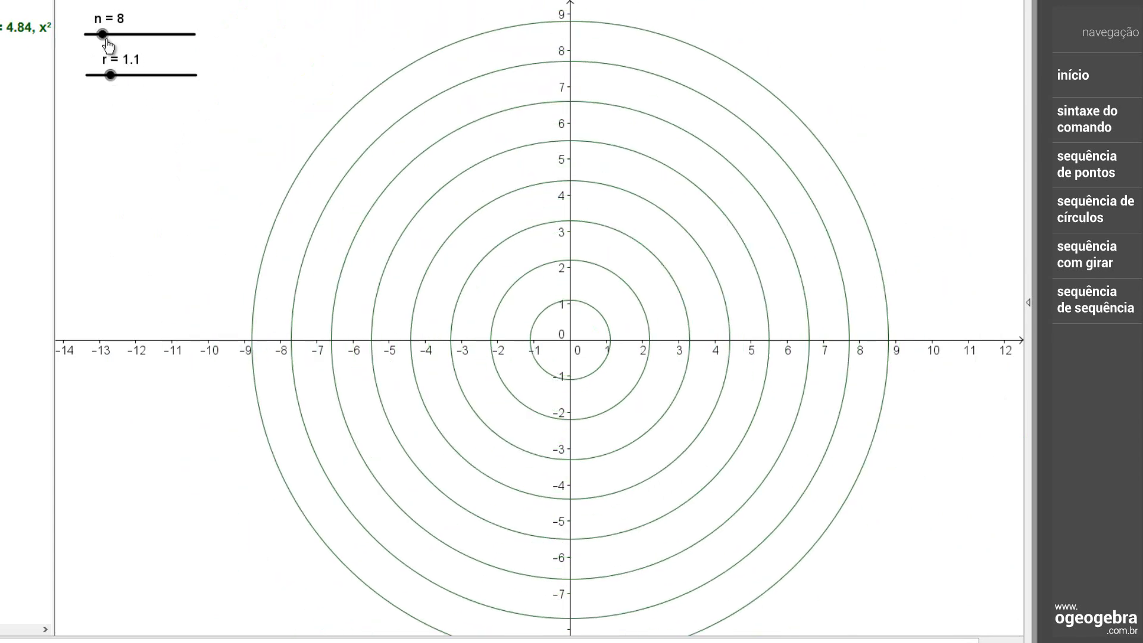
left_click_drag(107, 42, 174, 44)
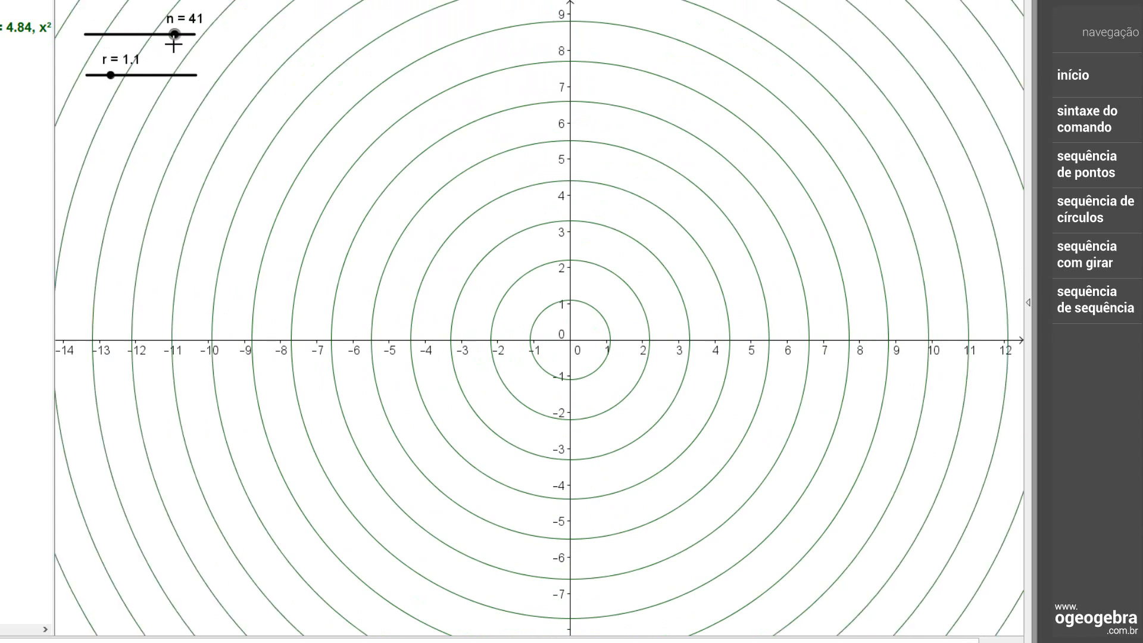
left_click_drag(110, 75, 92, 75)
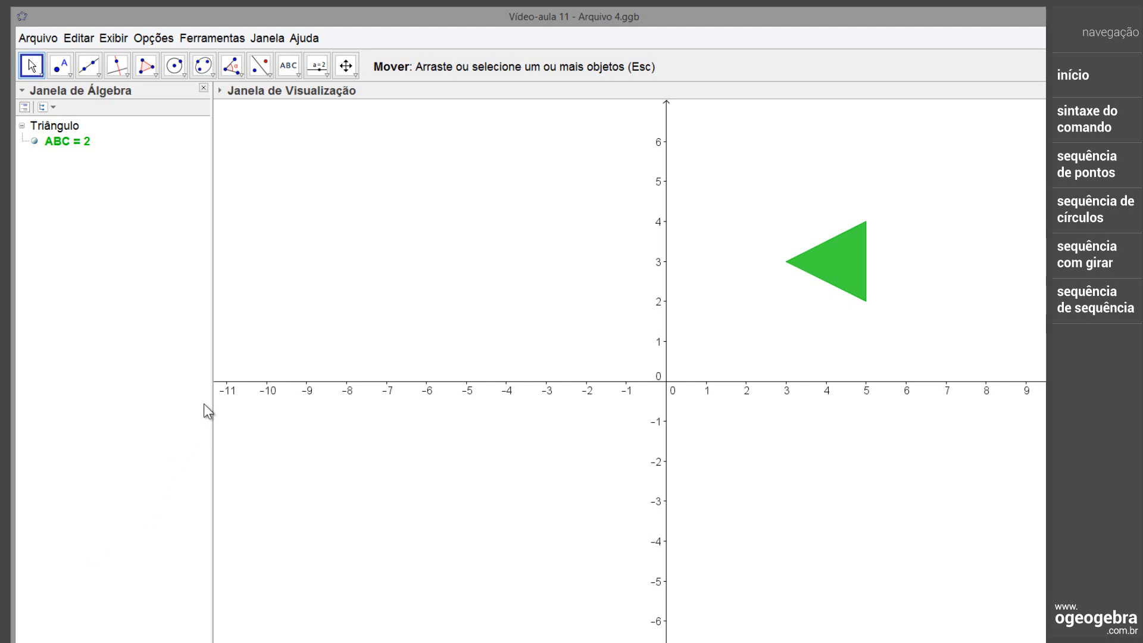
Create an angle slider α from 0° to 360° with increment 1° beside the green triangle, and set it to 26°
left_click(317, 67)
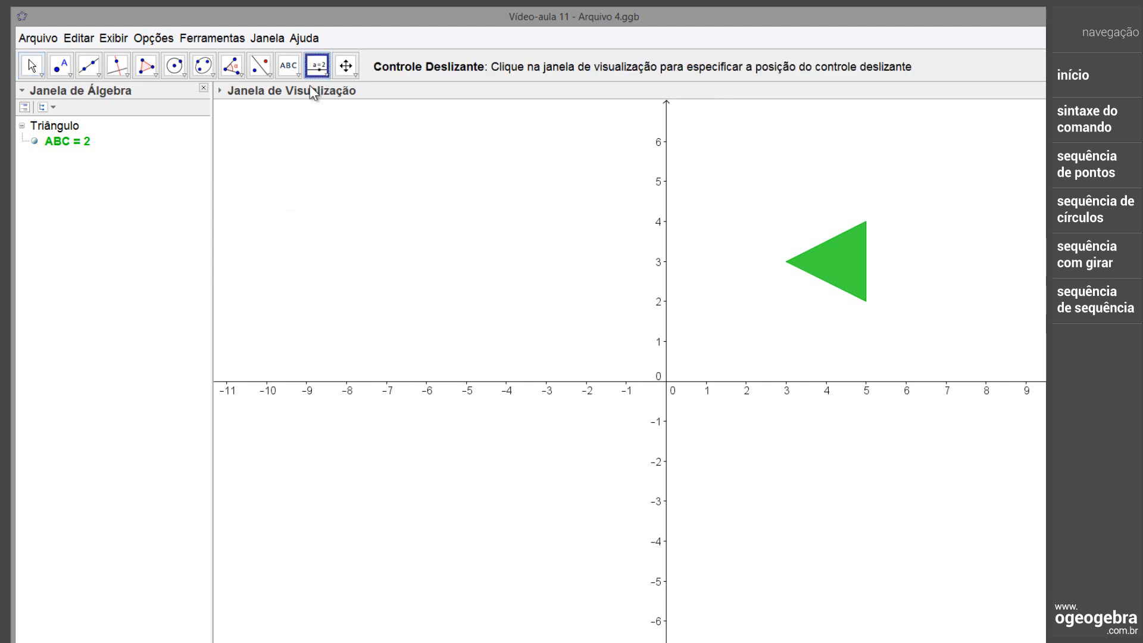
left_click(259, 132)
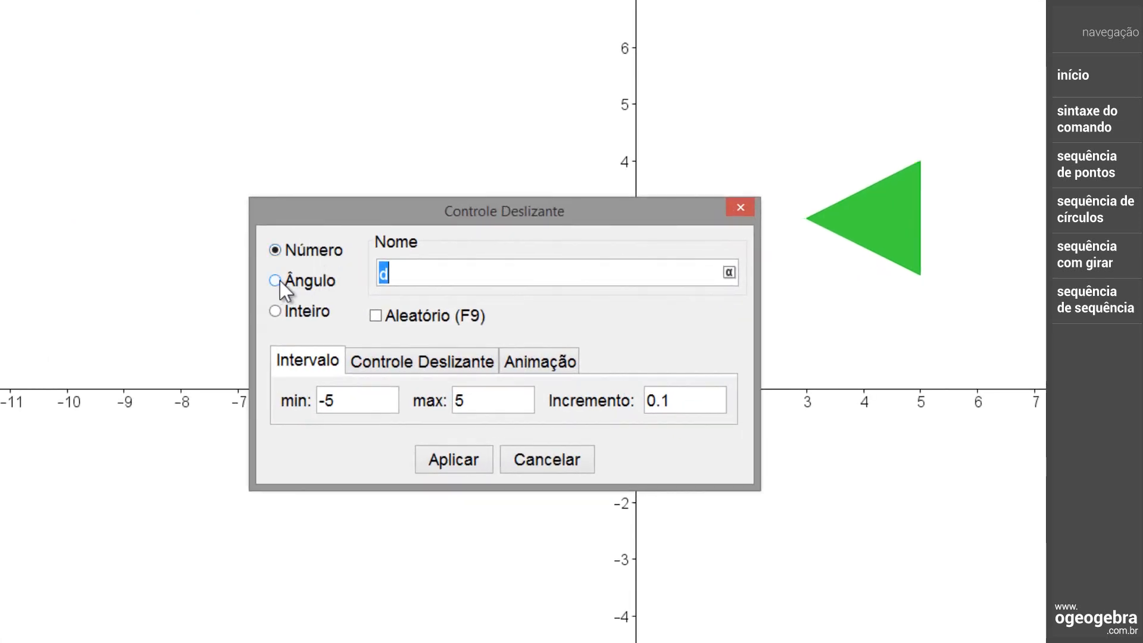
left_click(276, 281)
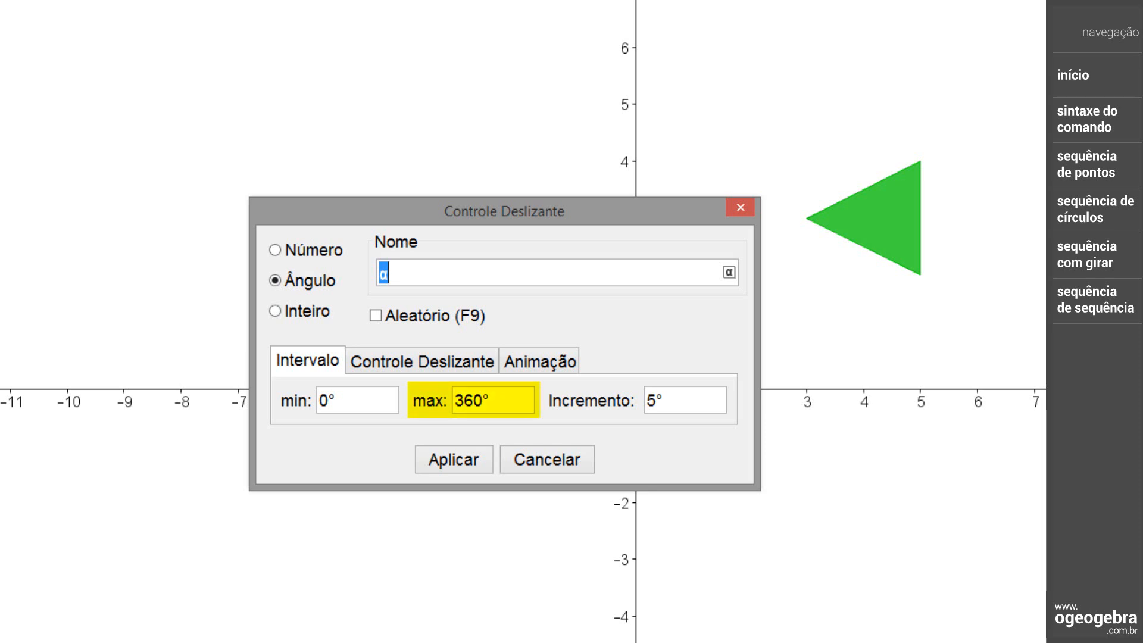
double_click(652, 401)
type("1")
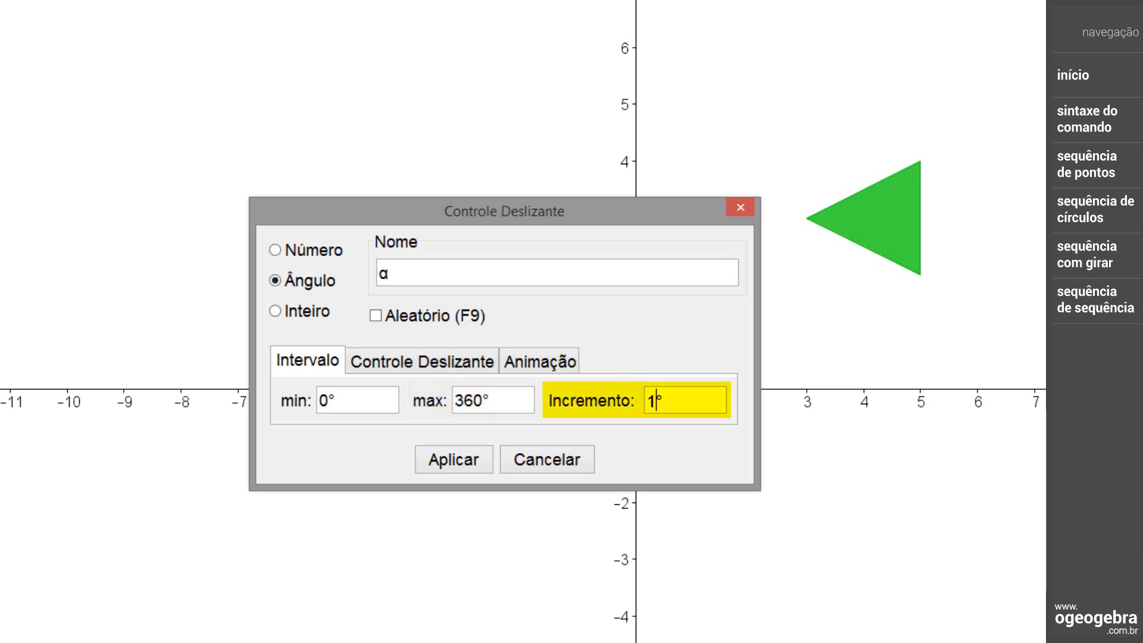
left_click(478, 460)
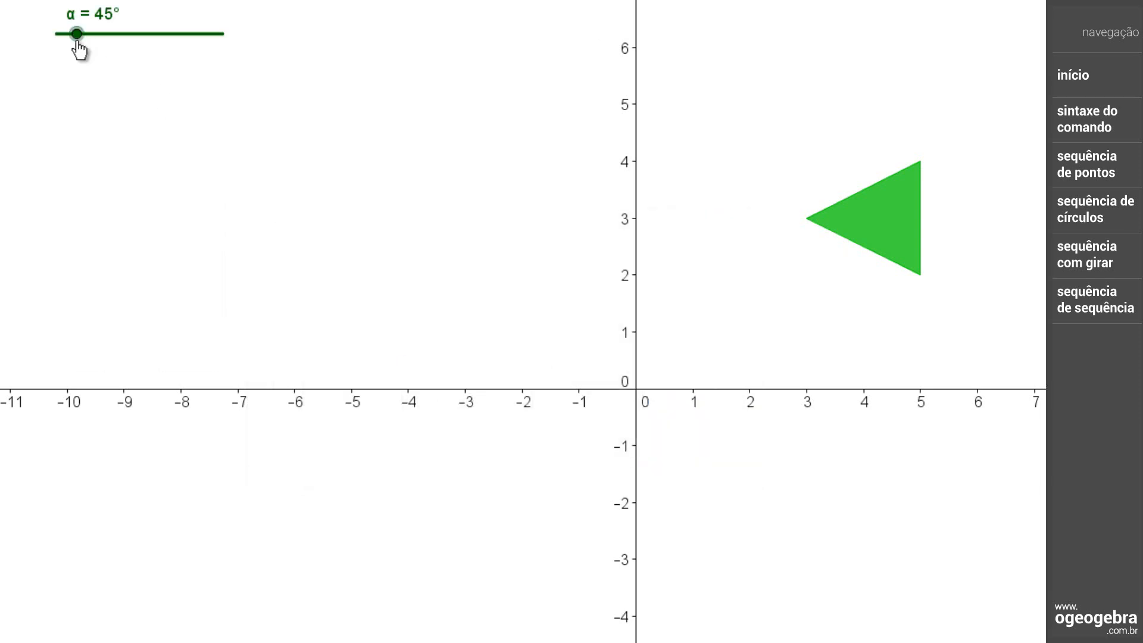
left_click_drag(76, 41, 71, 82)
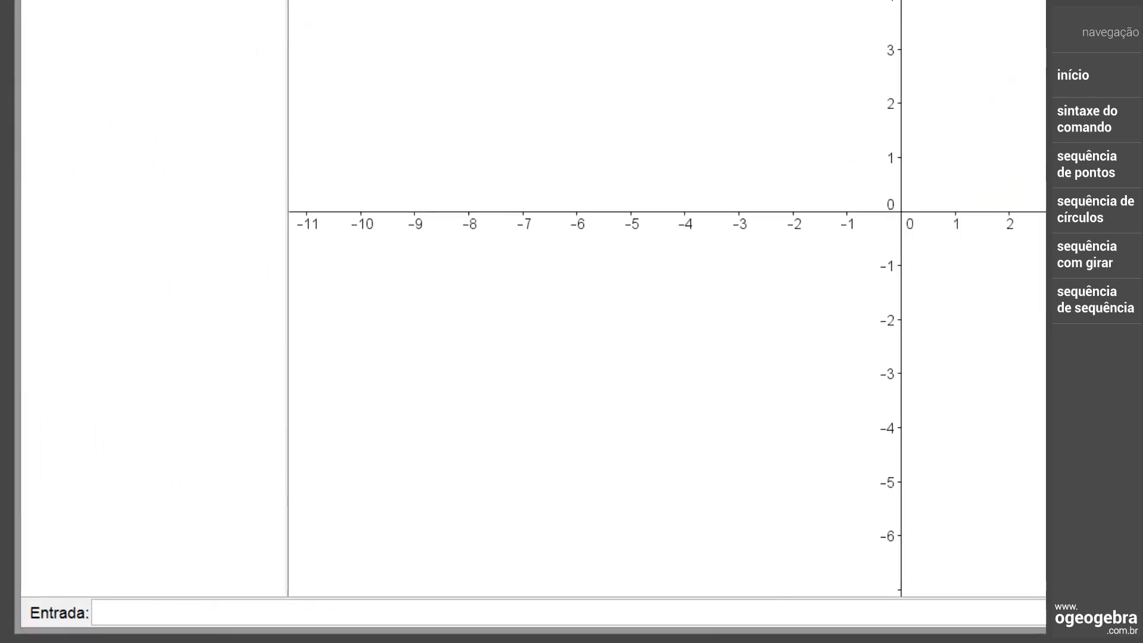
Create rotated copies of triangle ABC by entering Sequência[Girar[ABC, i*α], i, 1, 12], and animate slider α
type("Sequência[Girar[ABC, i α], i, 1, 12]")
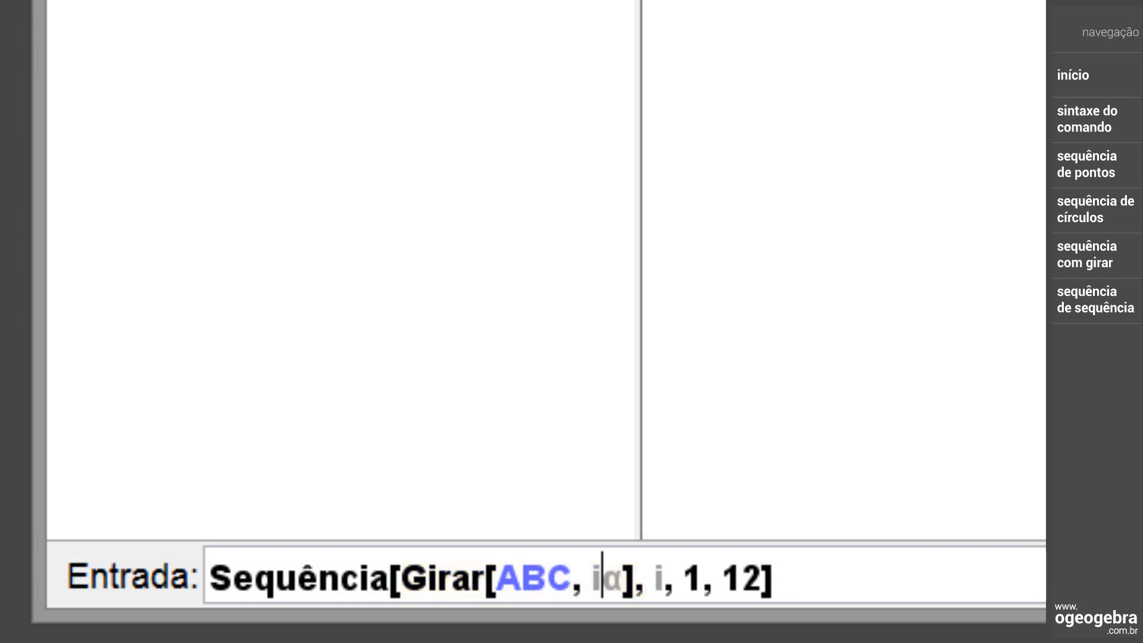
type("*")
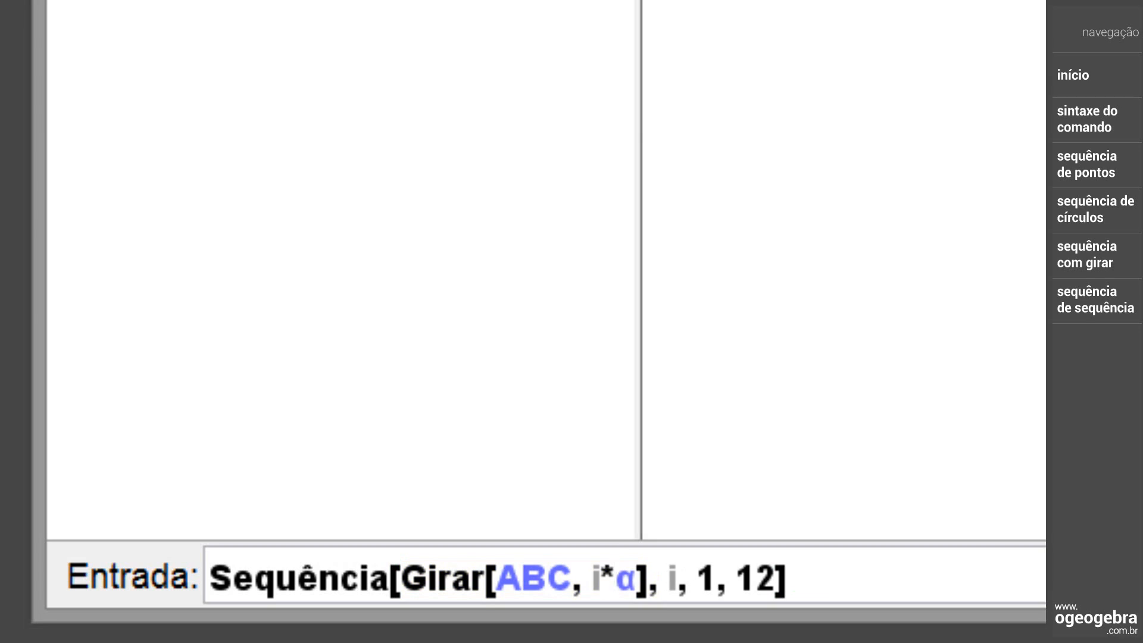
key("Right")
key("Right")
key("Right")
key("Right")
key("Right")
key("Right")
key("Right")
key("Right")
key("Right")
key("Right")
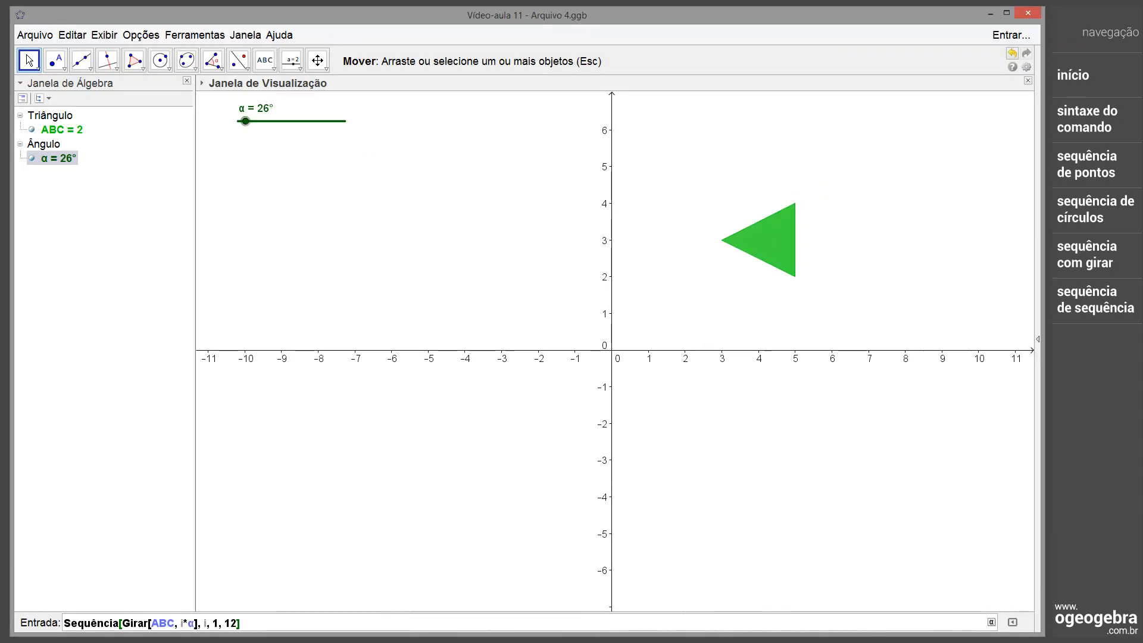
key("Return")
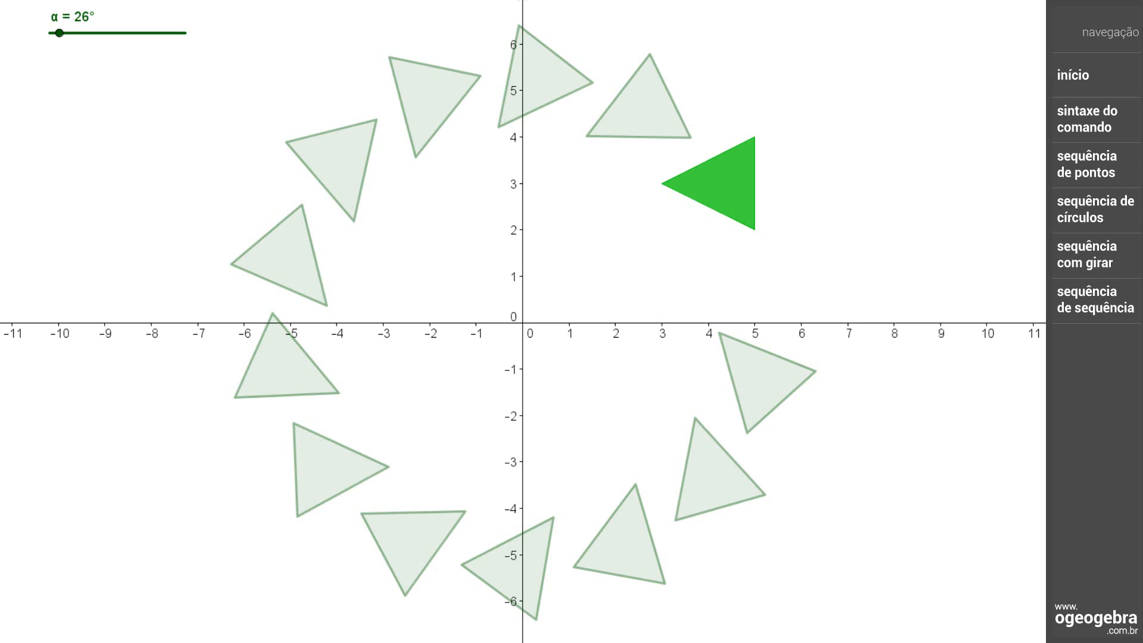
right_click(61, 38)
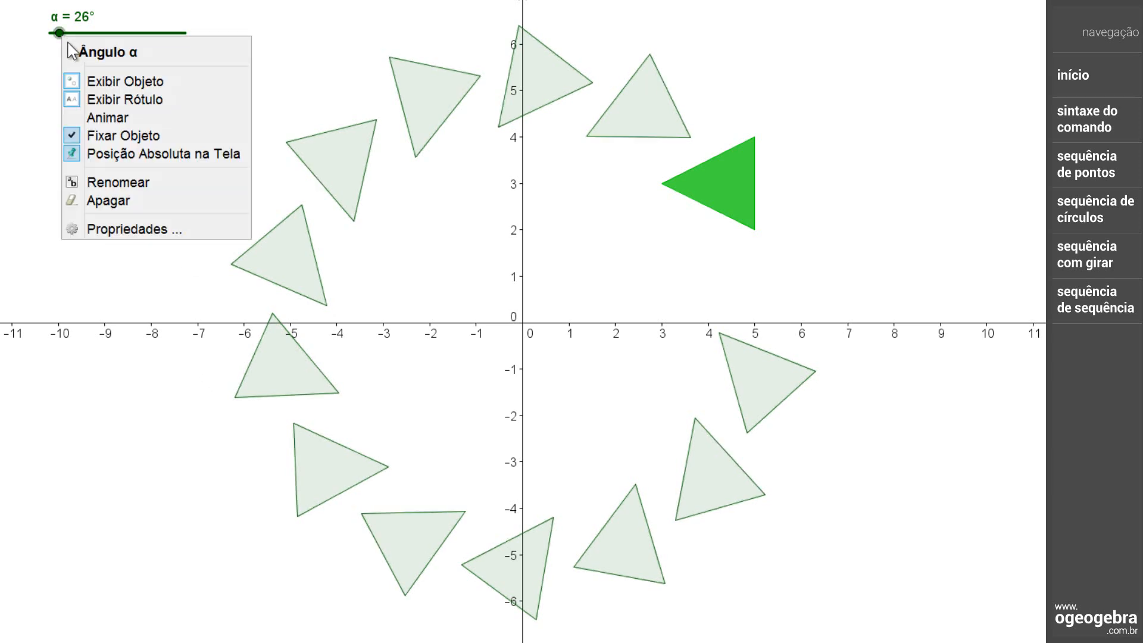
left_click(113, 118)
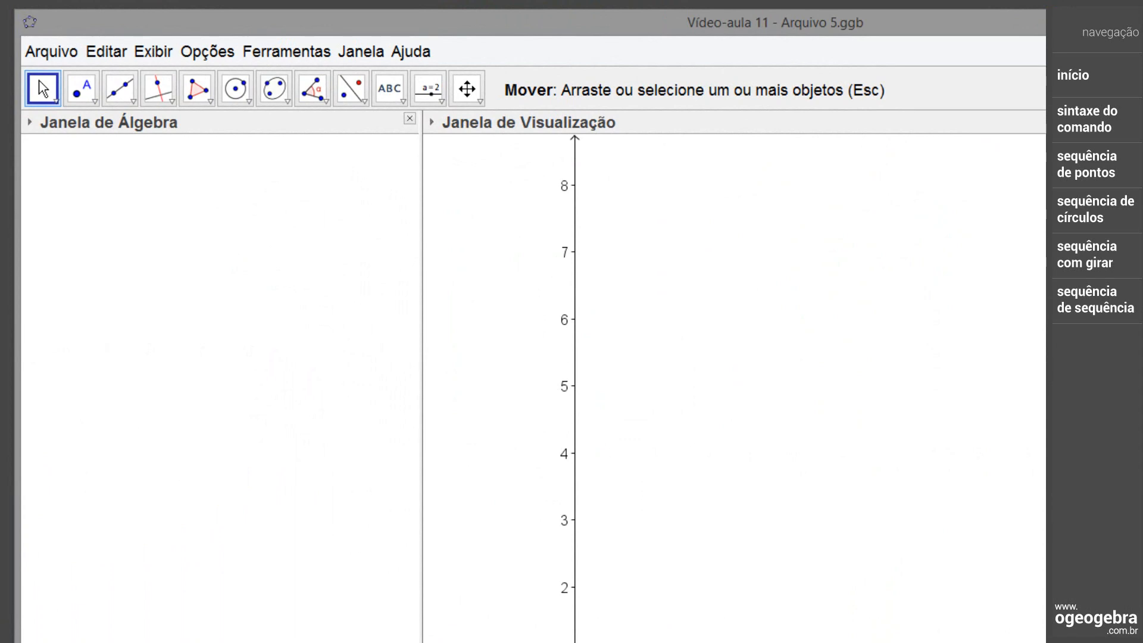
Place three free points A, B and C in the first quadrant, at about (0.65, 0.45), (2.3, 0.45) and (1.3, 2.1)
left_click(82, 88)
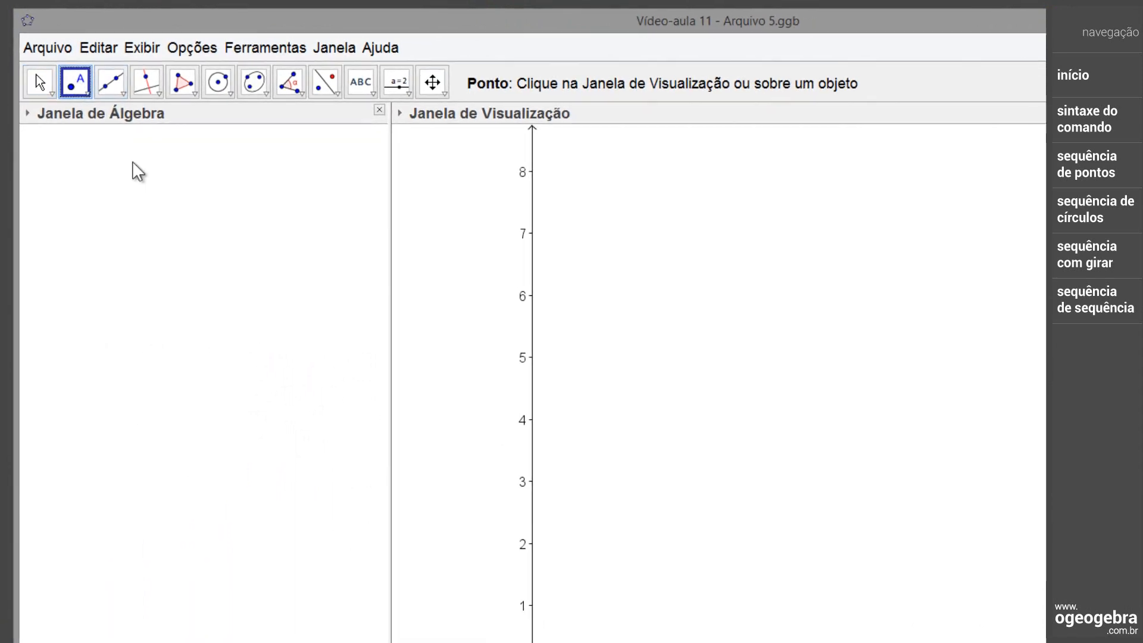
left_click(573, 639)
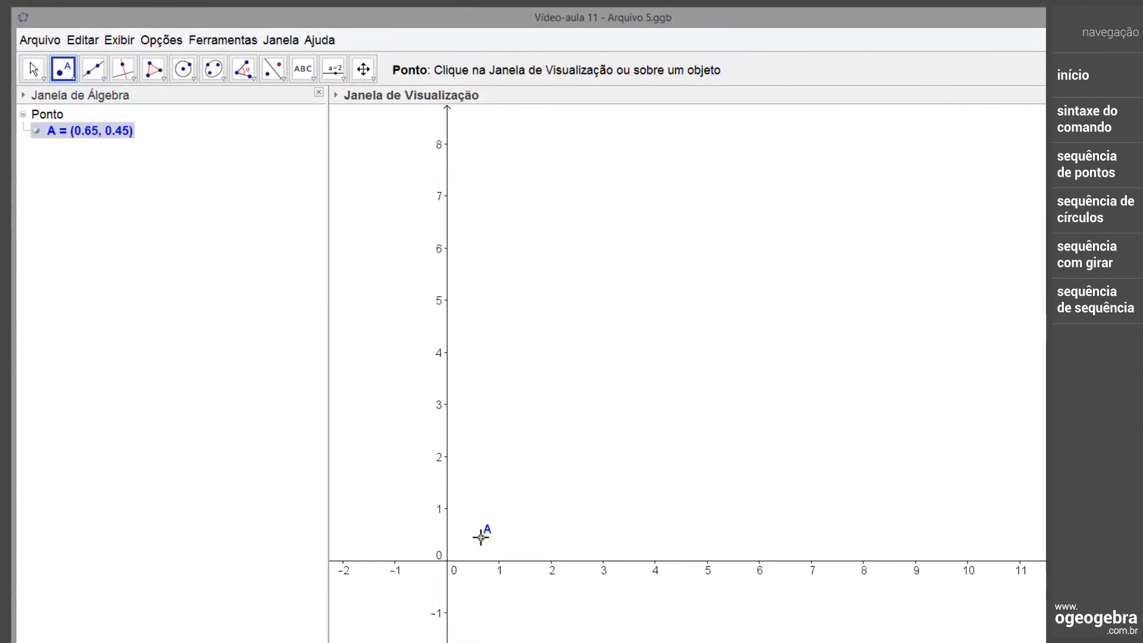
left_click(565, 538)
left_click(516, 451)
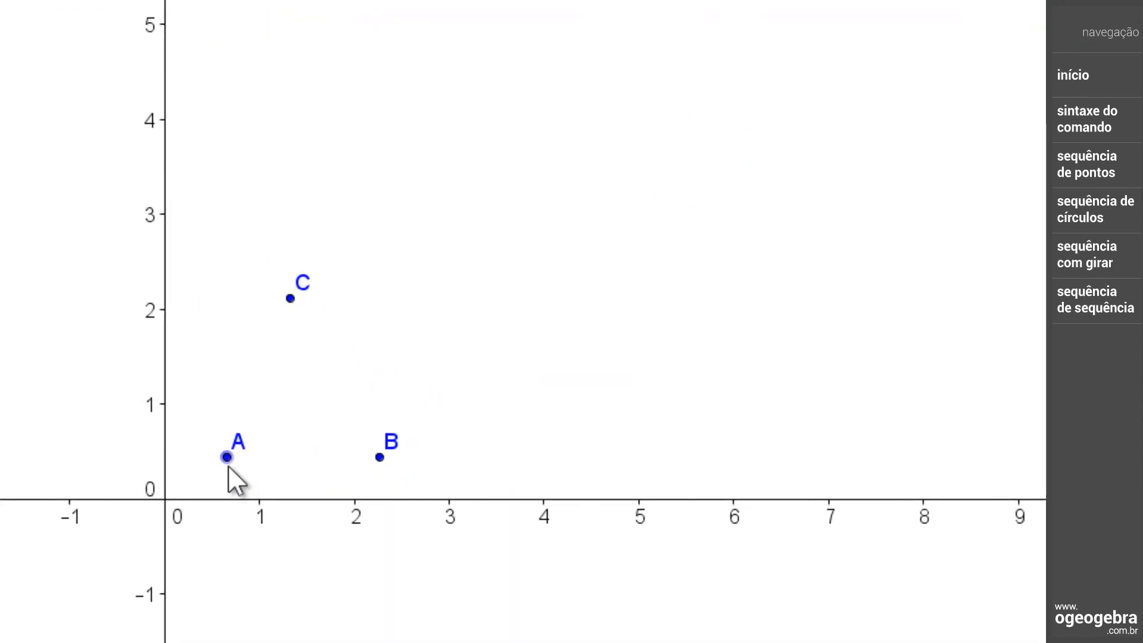
Move point A to (0, 0), point B to (1, 0) and point C to (0, 1)
left_click_drag(228, 465, 166, 508)
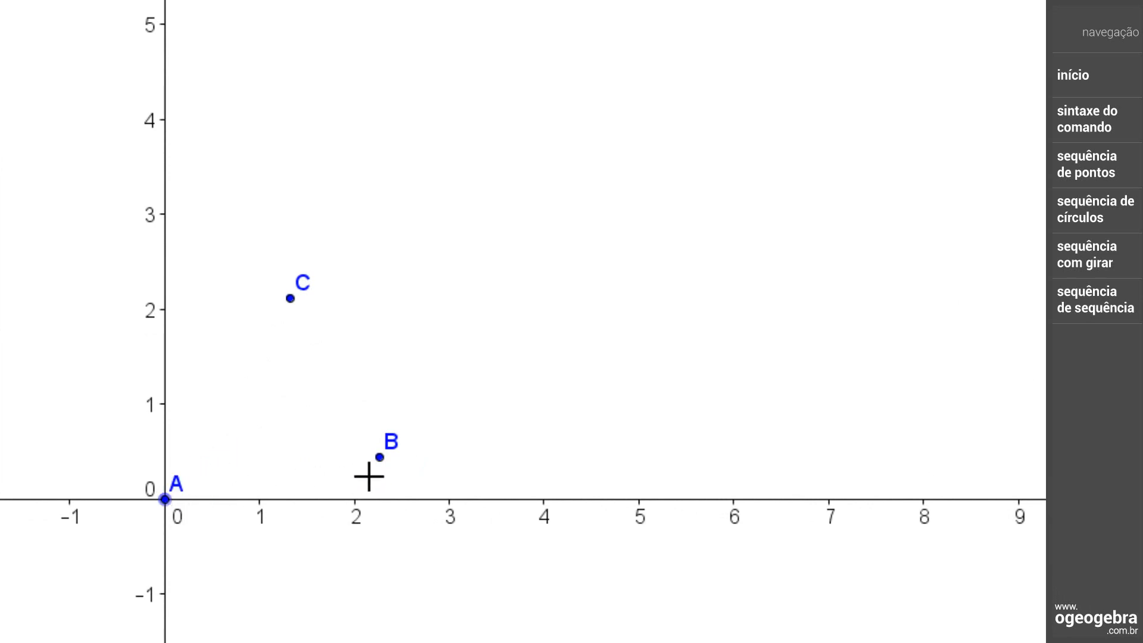
left_click_drag(378, 467, 264, 496)
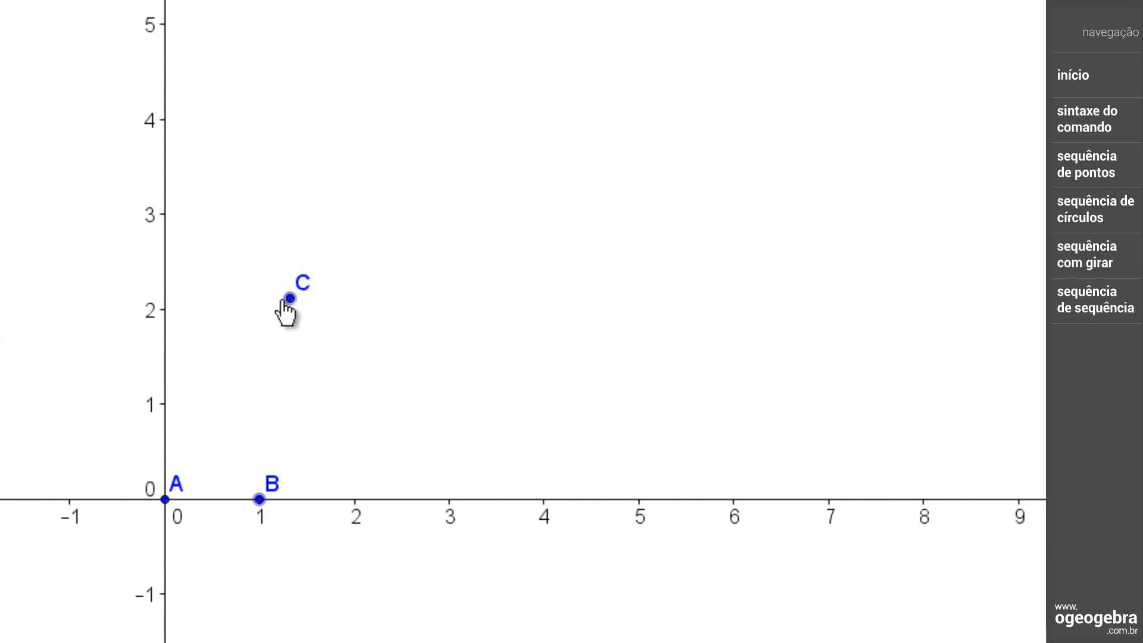
left_click_drag(289, 305, 166, 413)
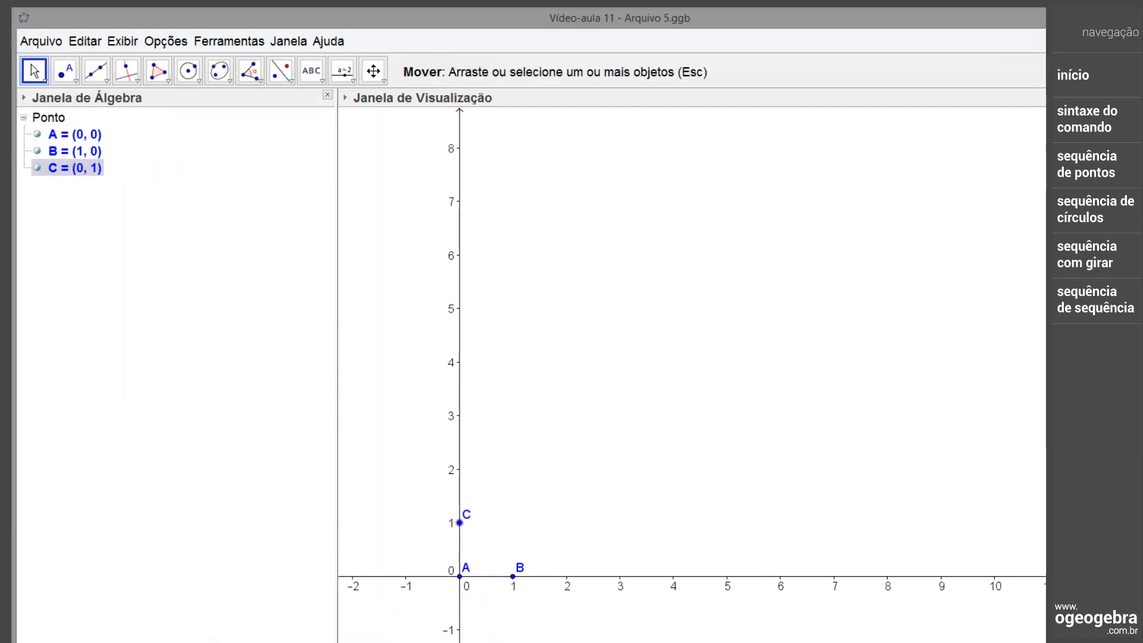
Draw vector u from A to B and vector v from A to C
left_click(106, 82)
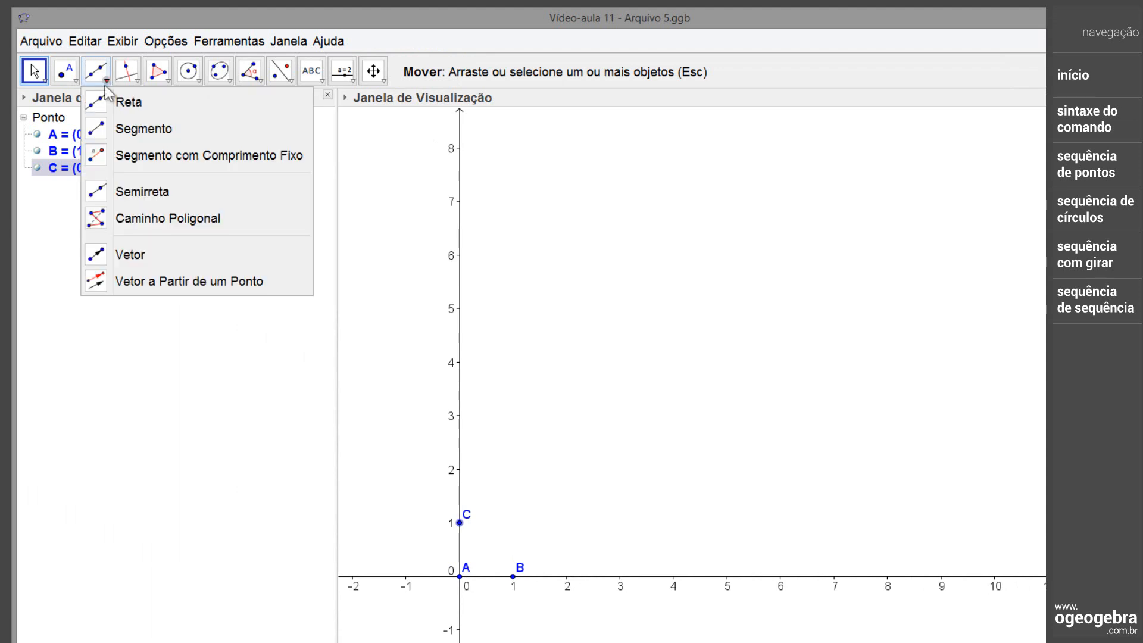
left_click(132, 254)
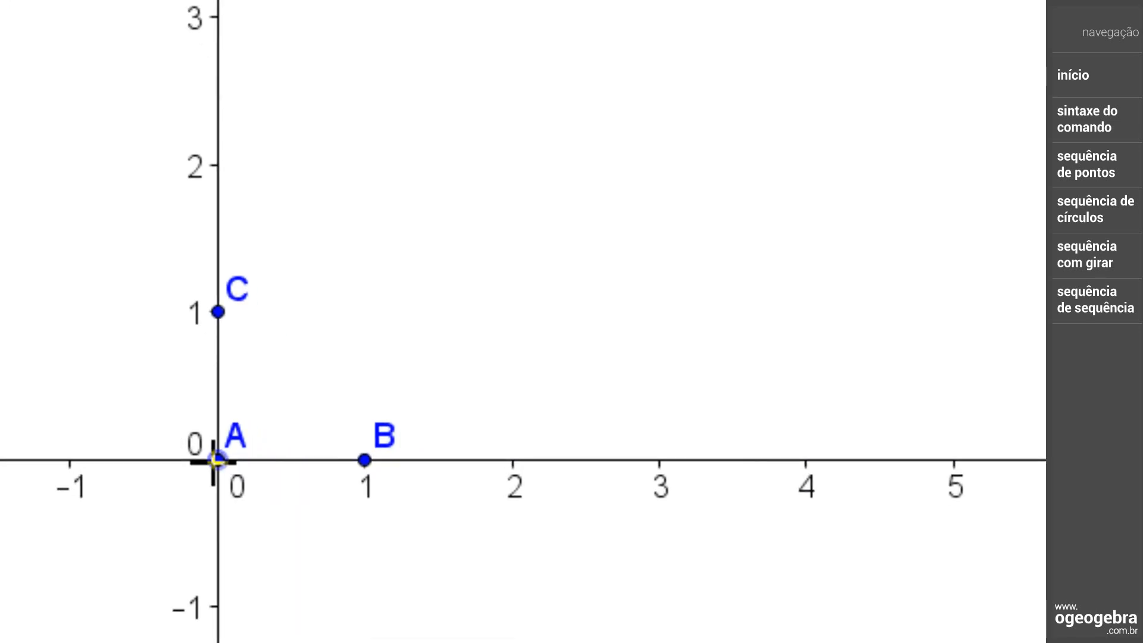
left_click(460, 577)
left_click(364, 461)
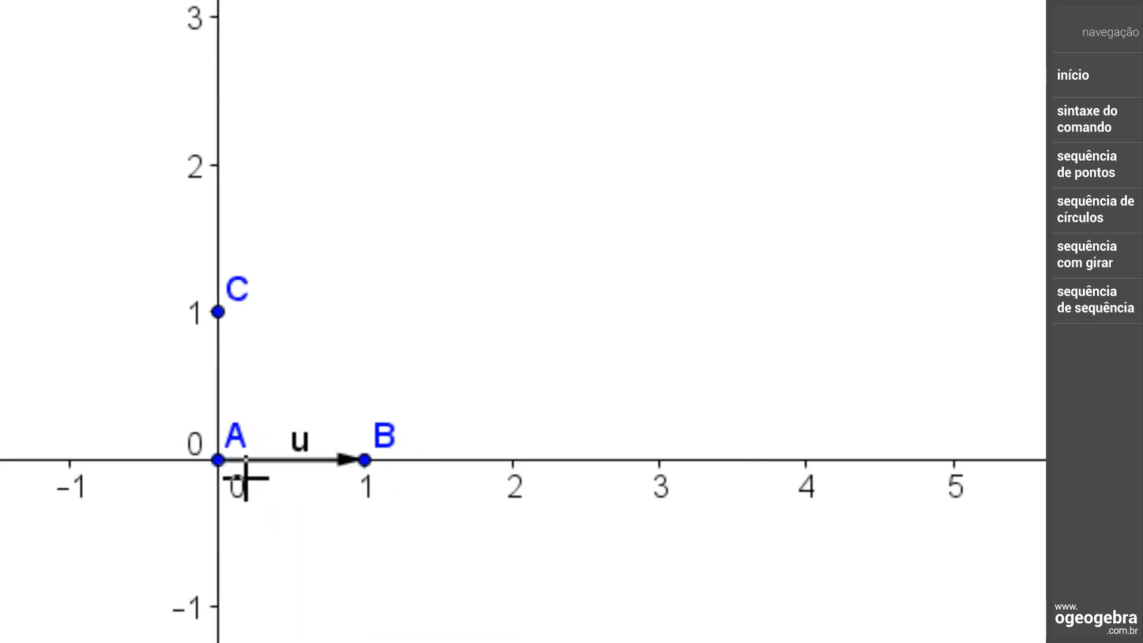
left_click(218, 460)
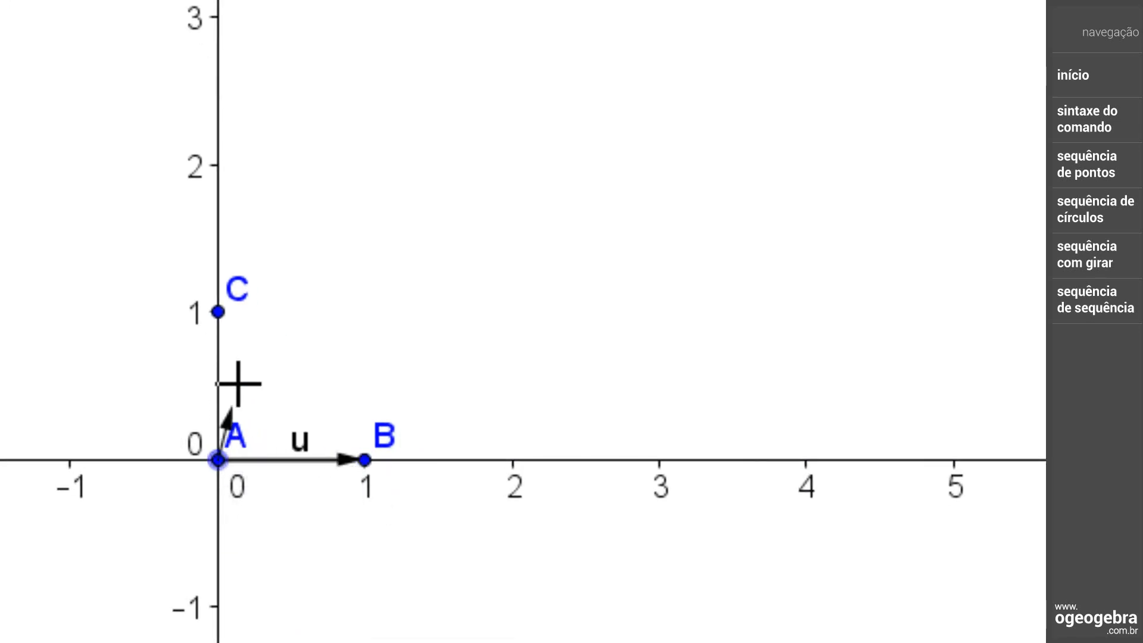
left_click(218, 312)
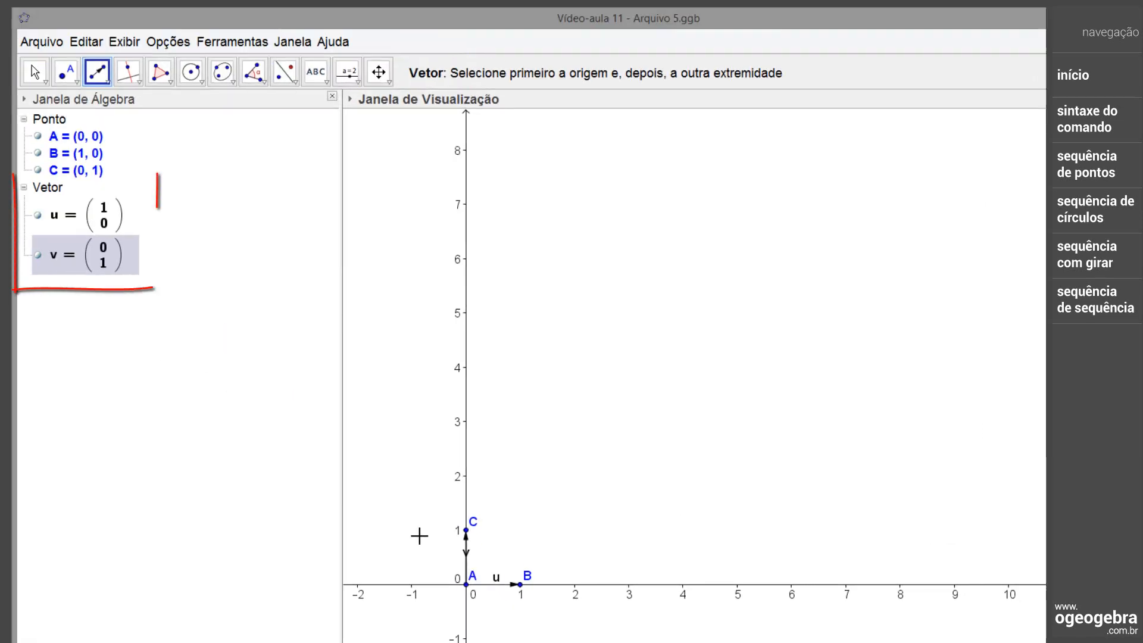
key("Escape")
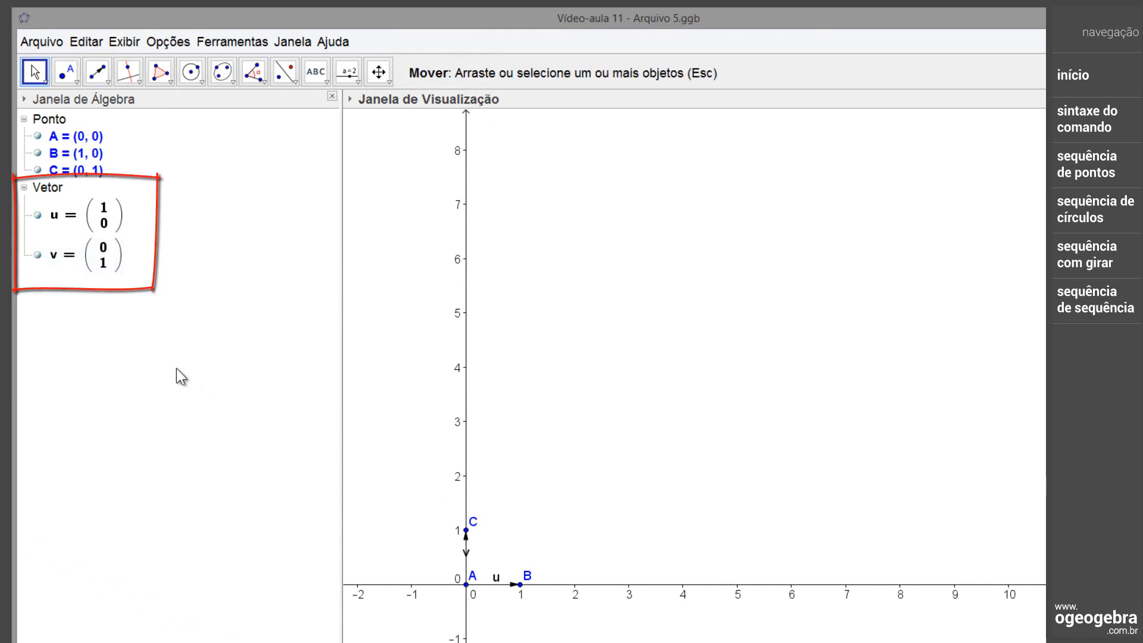
Hide vectors v and u and points C, B and A in the graphics view
left_click(40, 261)
left_click(37, 254)
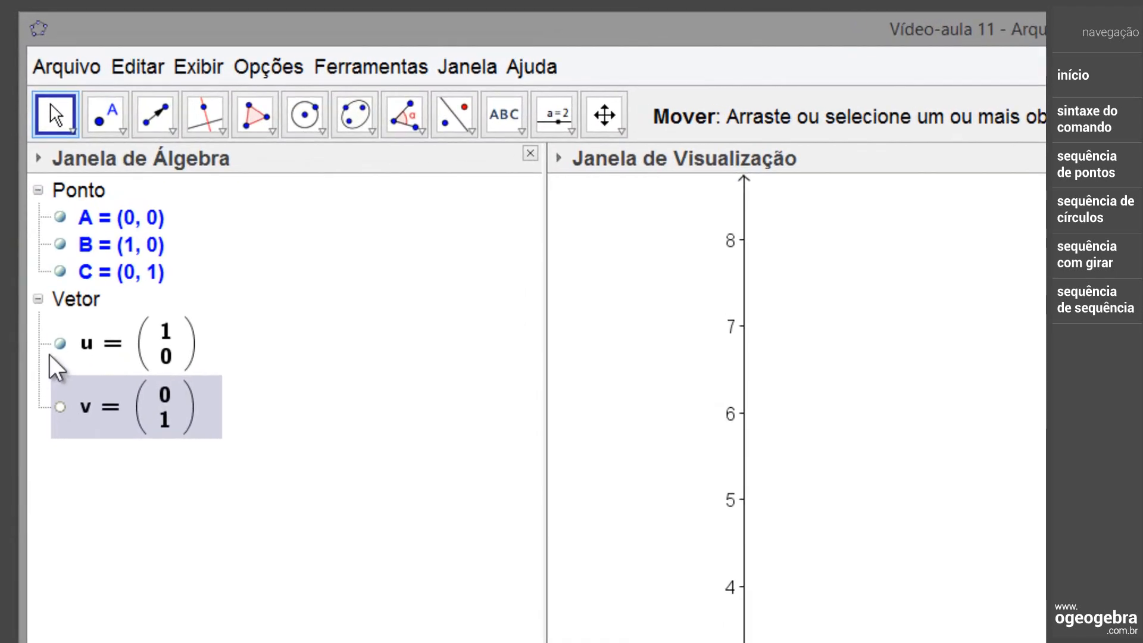
left_click(38, 215)
left_click(61, 271)
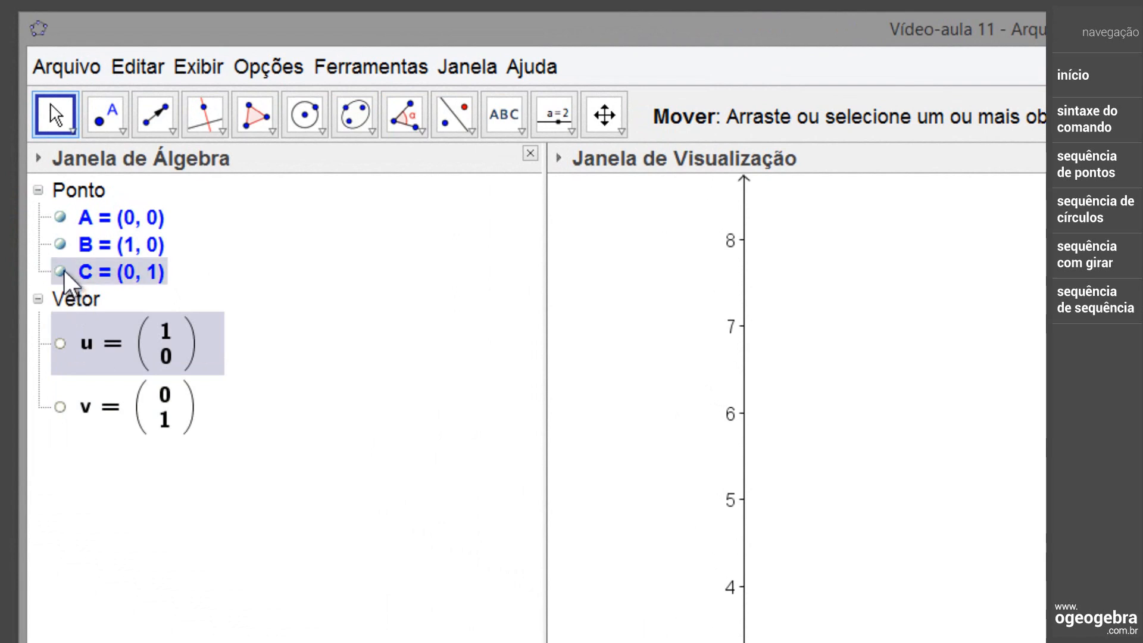
left_click(60, 243)
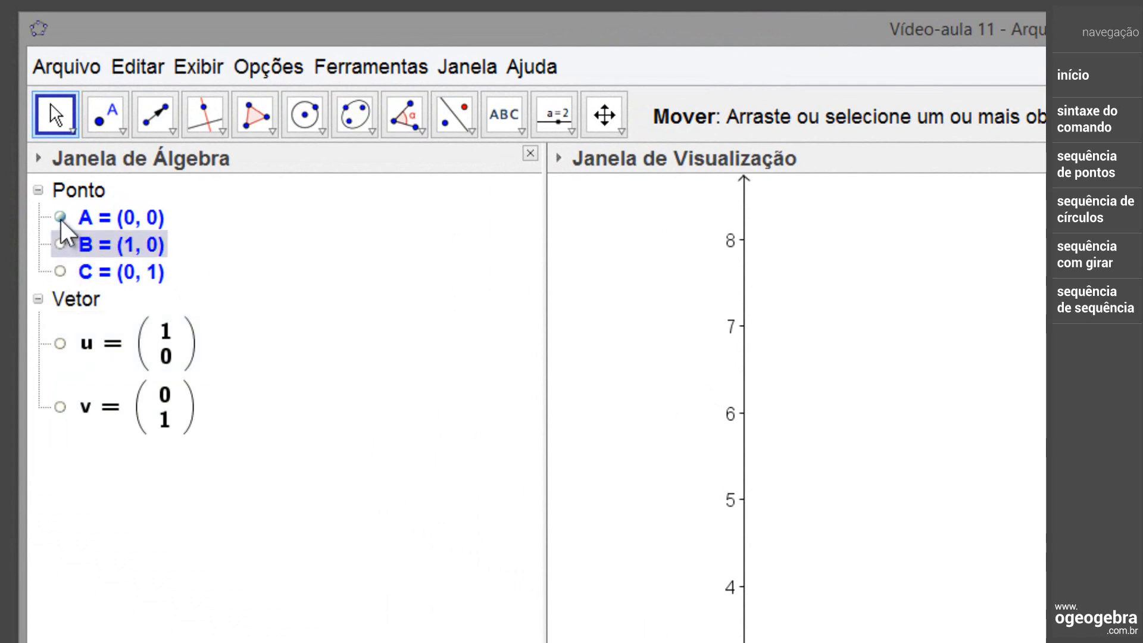
left_click(60, 218)
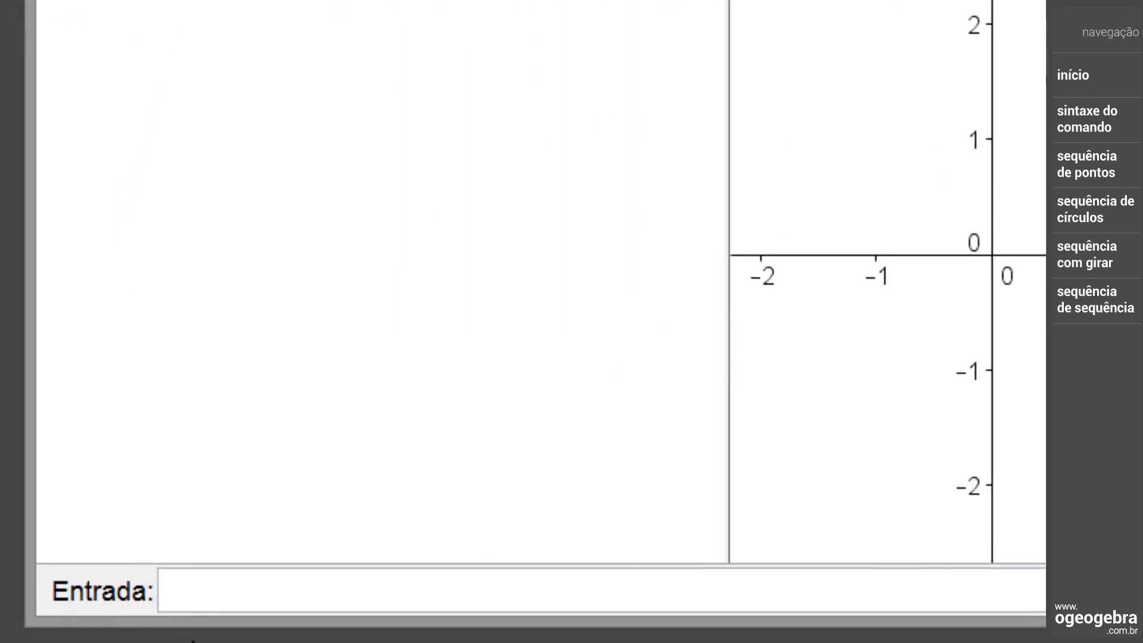
Create the point lists P=Sequência[Transladar[A,u*i],i,0,10] and Q=Sequência[Transladar[P,v*i],i,0,10]
type("P=Sequência[Transladar[A,u*i],i,0,10]")
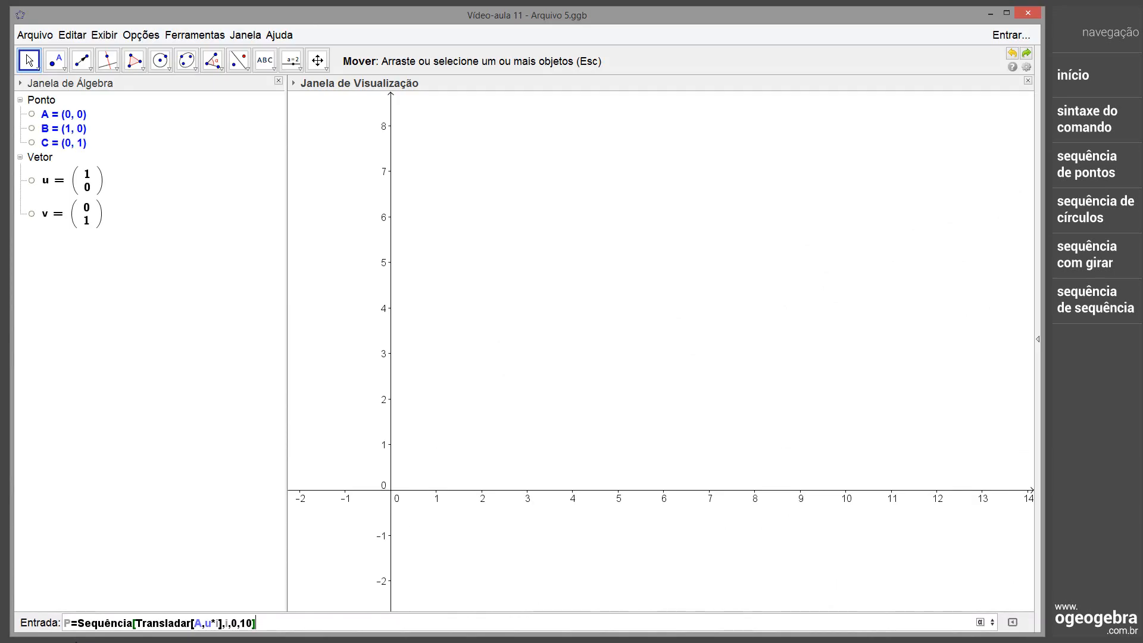
key("Return")
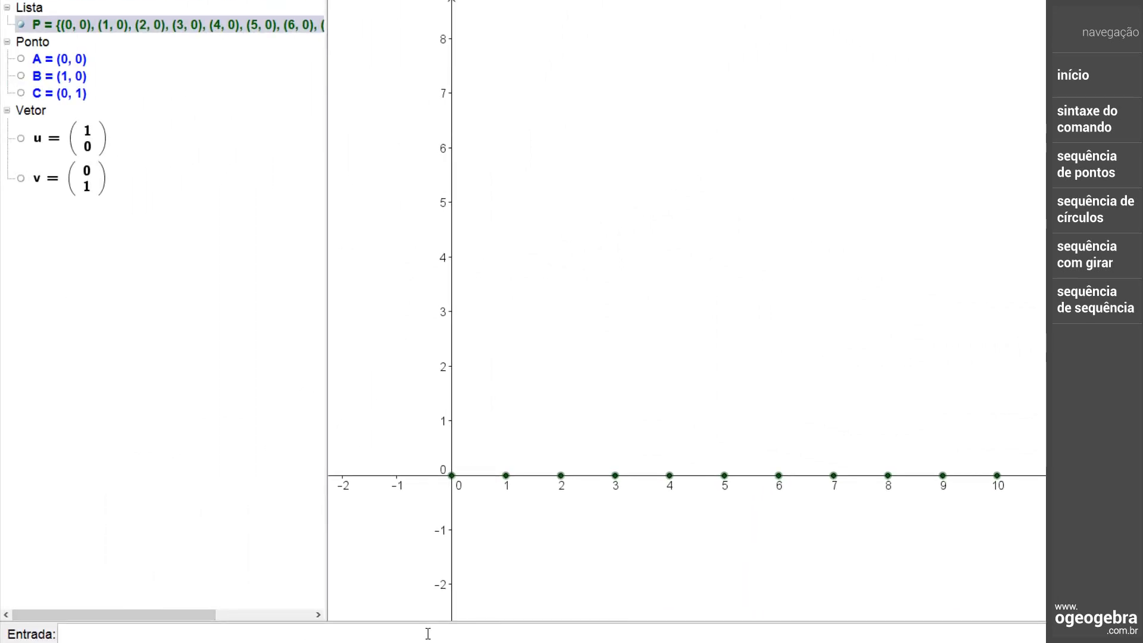
type("Q=Sequência[Transladar[P,v*i],i,0,10]")
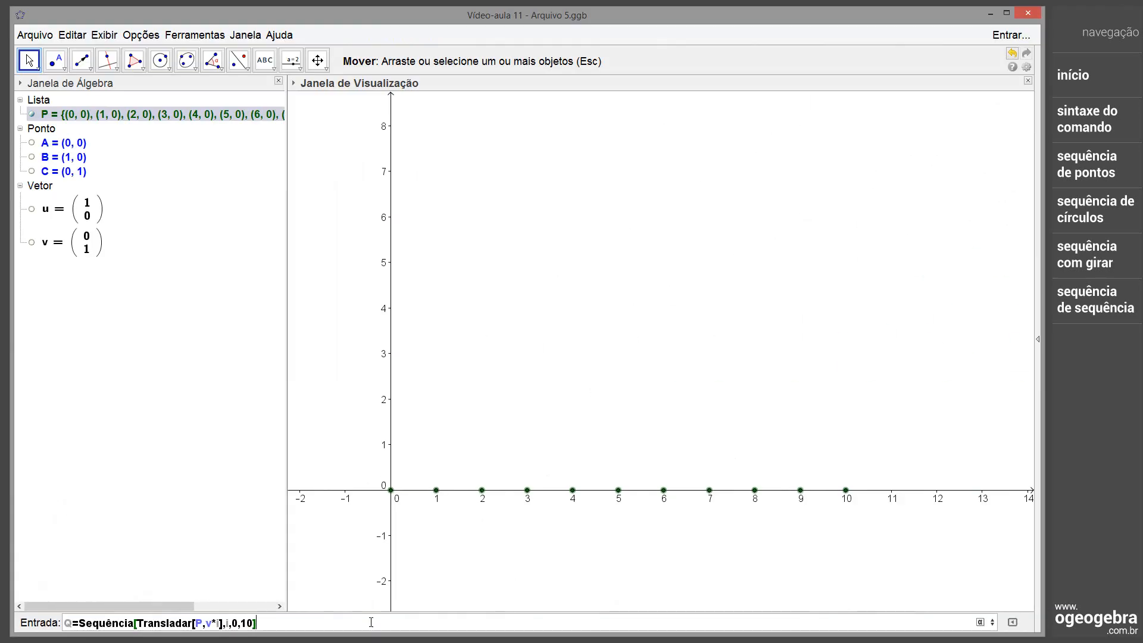
key("Return")
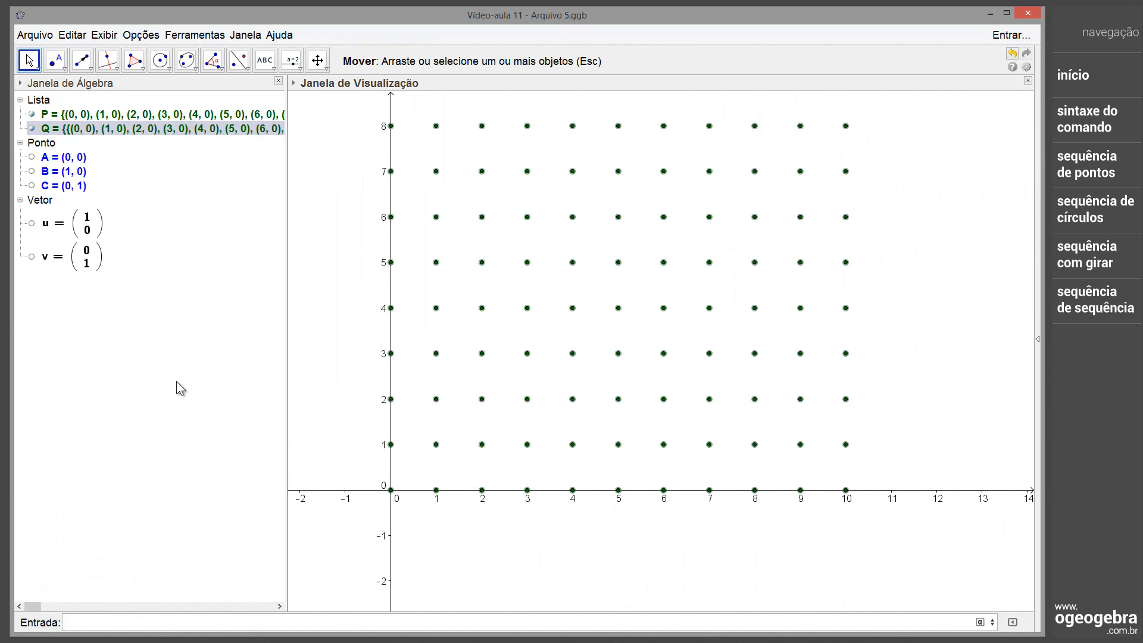
Show points A, B and C again in the graphics view
left_click(32, 158)
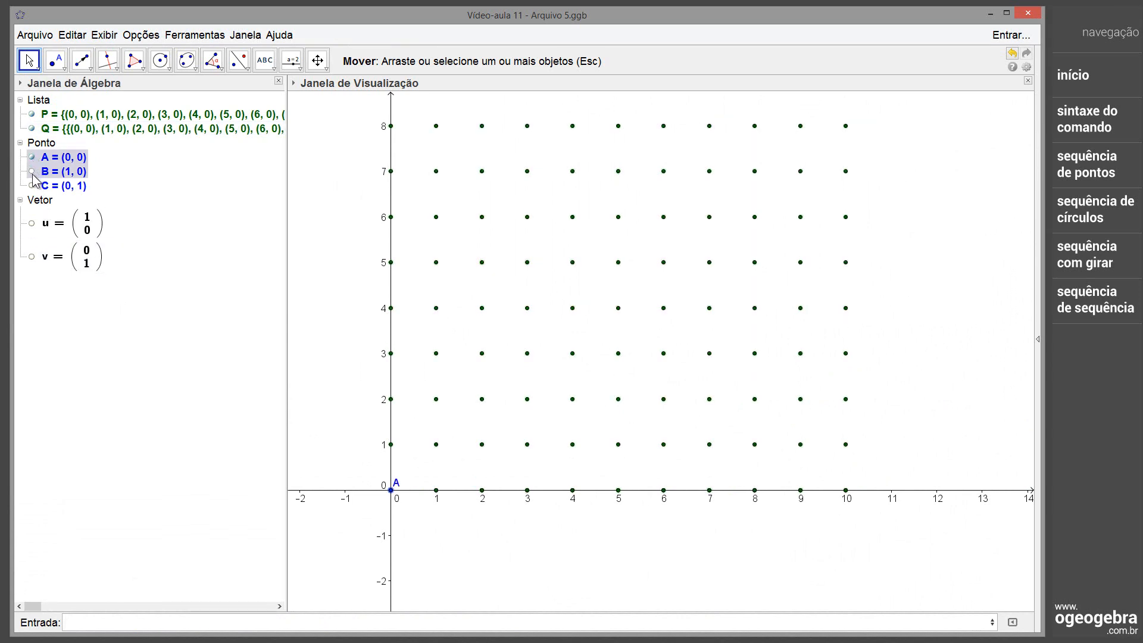
left_click(31, 172)
left_click(32, 186)
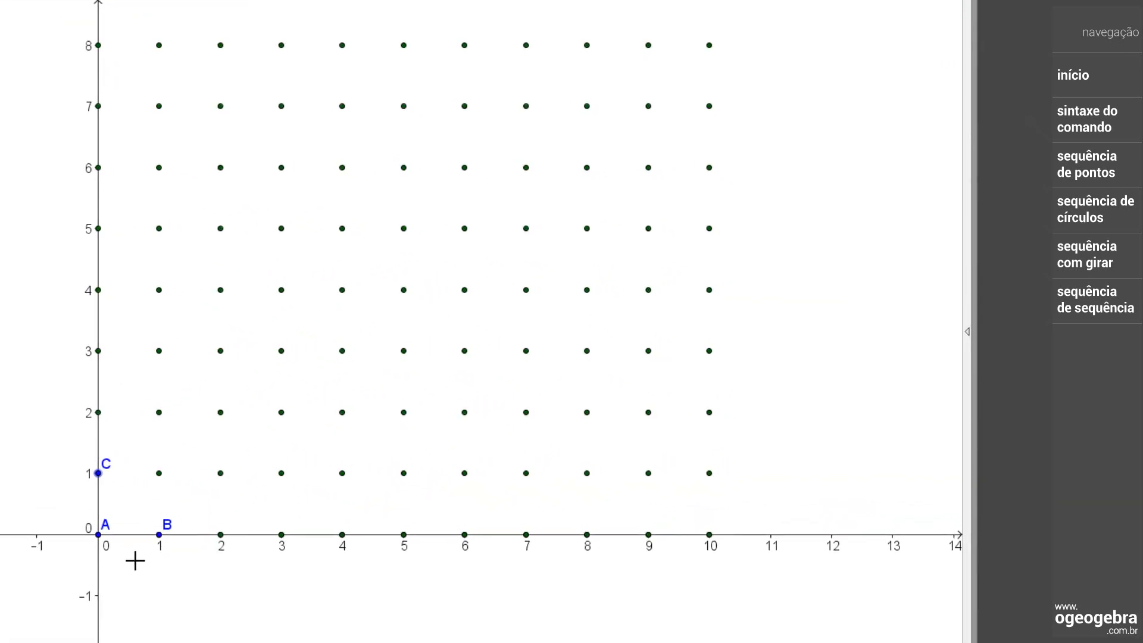
Reshape the point grid by moving B and C in turns, leaving B at about (0.7, -0.45) and C at about (0.55, 0.9)
left_click_drag(160, 543, 171, 520)
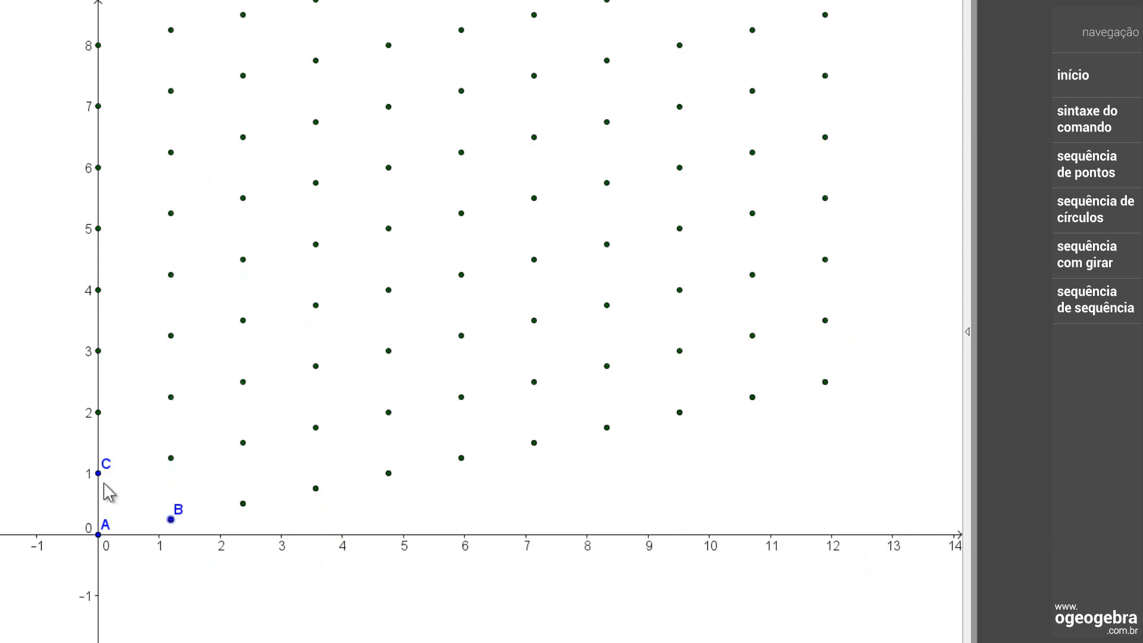
left_click_drag(99, 474, 125, 483)
left_click_drag(171, 520, 150, 554)
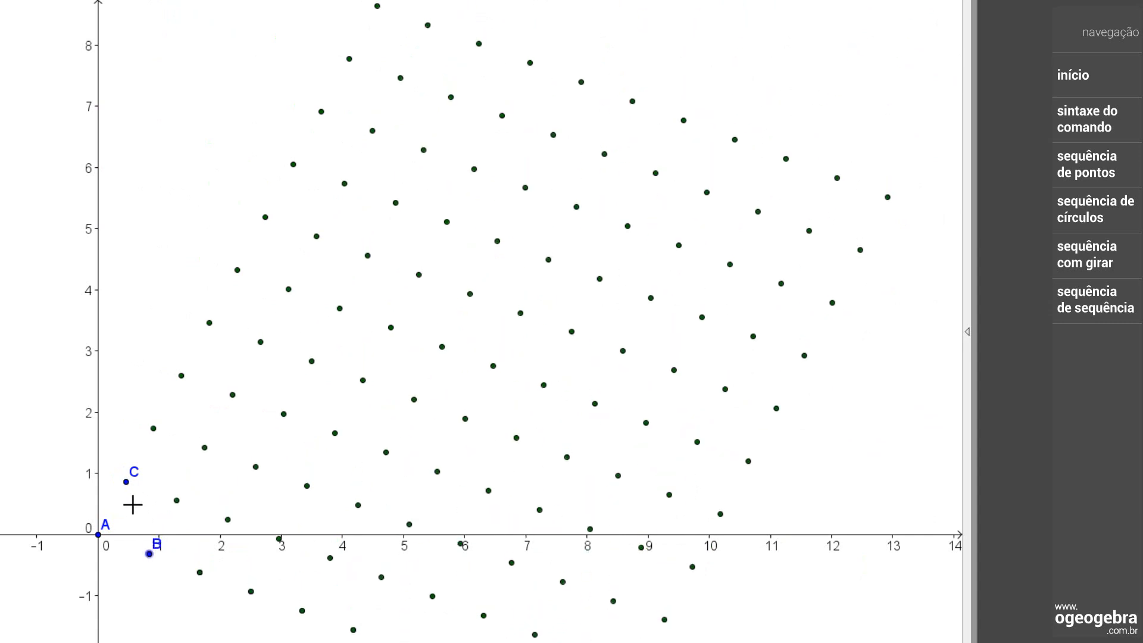
mouse_move(126, 482)
left_mouse_down()
mouse_move(153, 514)
mouse_move(131, 480)
left_mouse_up()
mouse_move(148, 555)
left_mouse_down()
mouse_move(151, 520)
mouse_move(156, 552)
mouse_move(142, 562)
left_mouse_up()
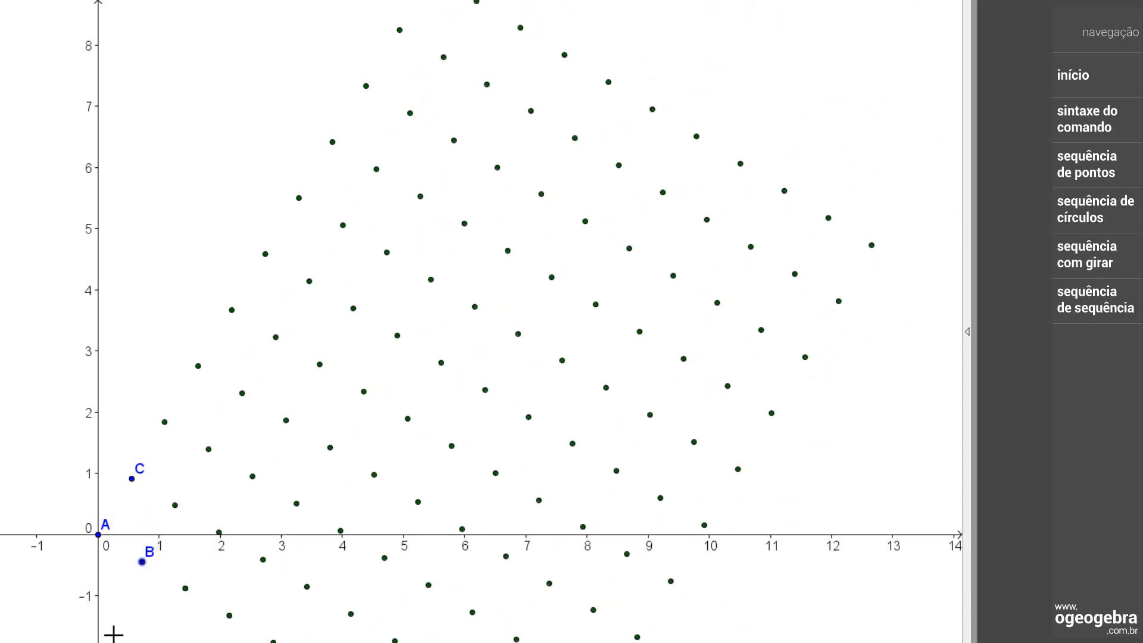